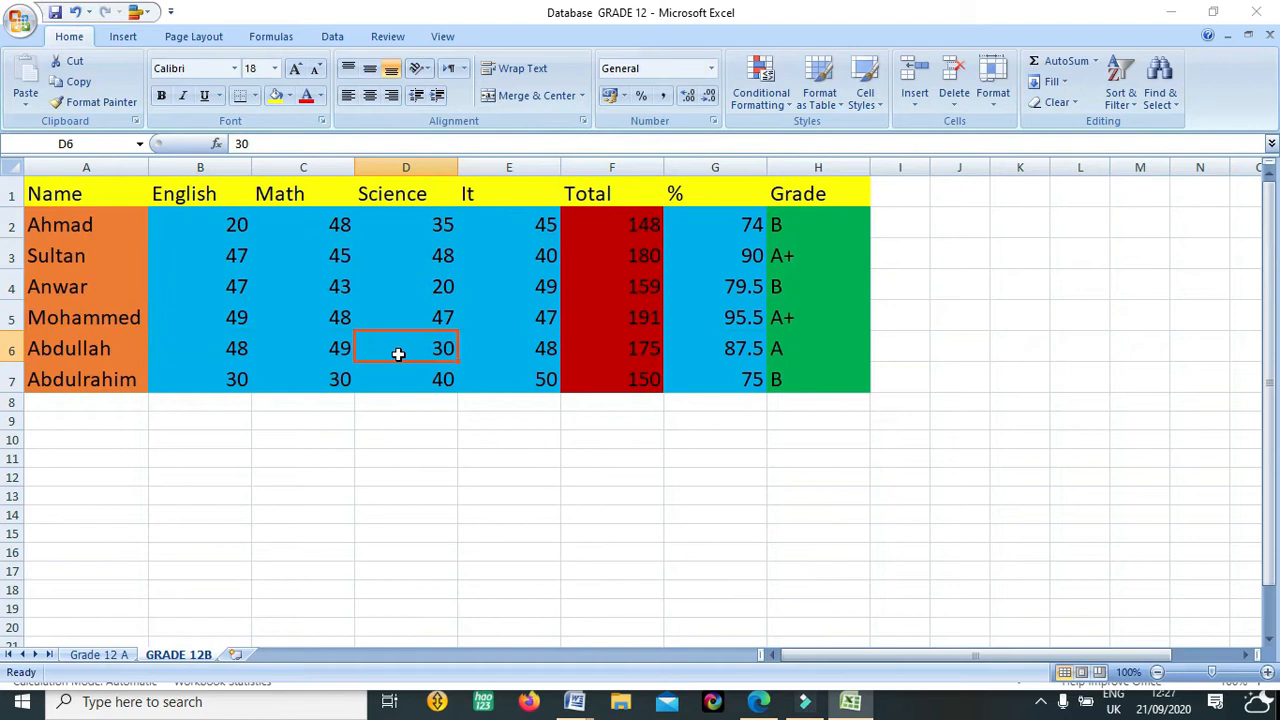
left_click(420, 318)
left_click(420, 291)
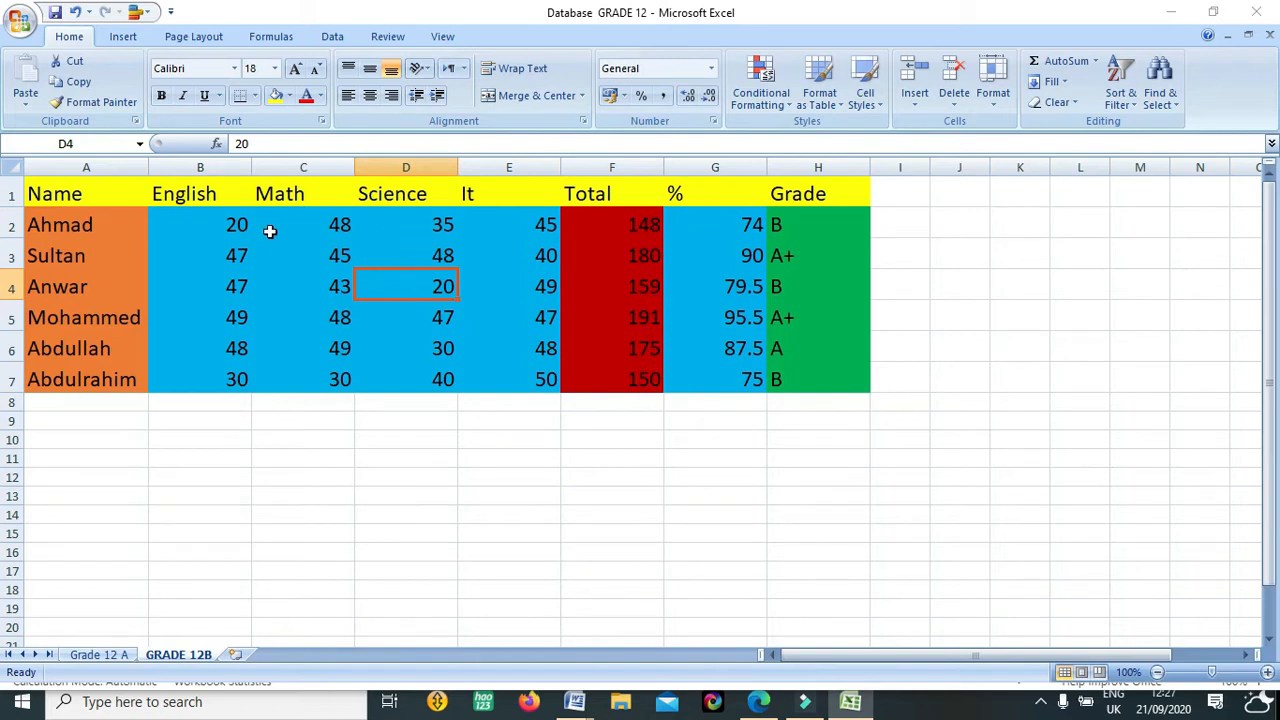
left_click_drag(220, 224, 752, 368)
left_click(777, 374)
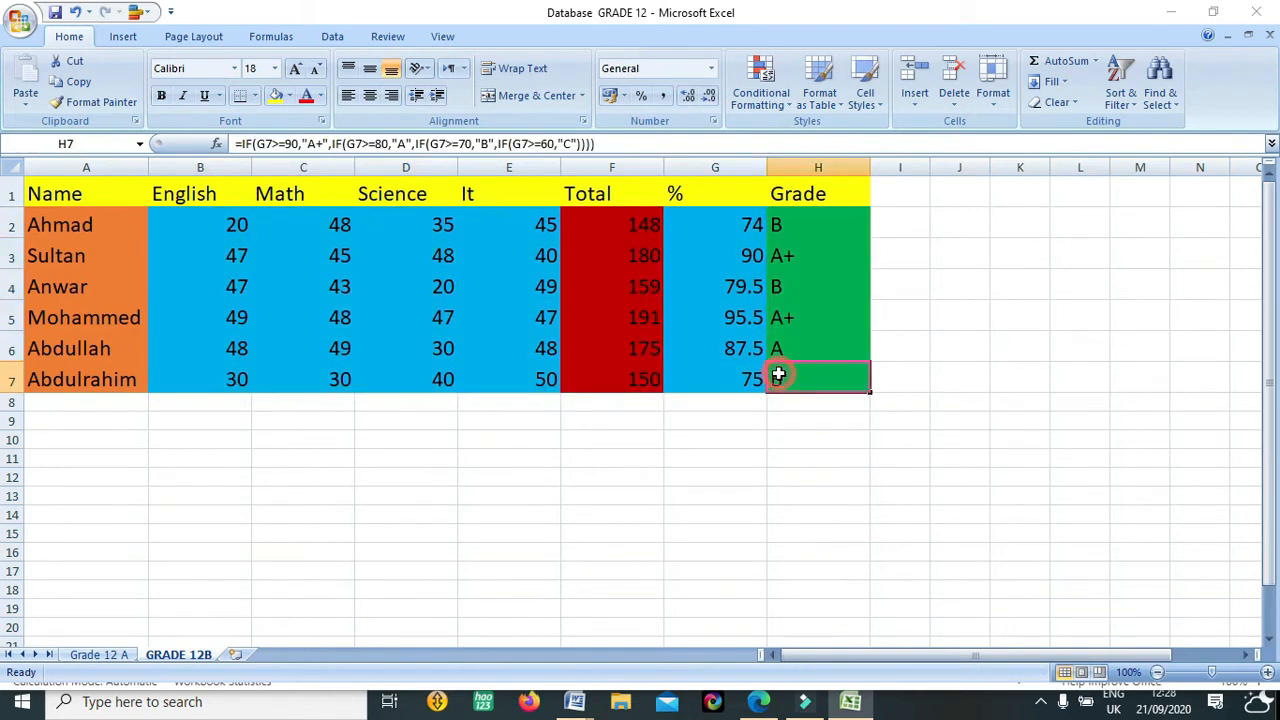
left_click_drag(86, 183, 806, 371)
left_click(806, 371)
left_click_drag(781, 378, 57, 194)
left_click(58, 195)
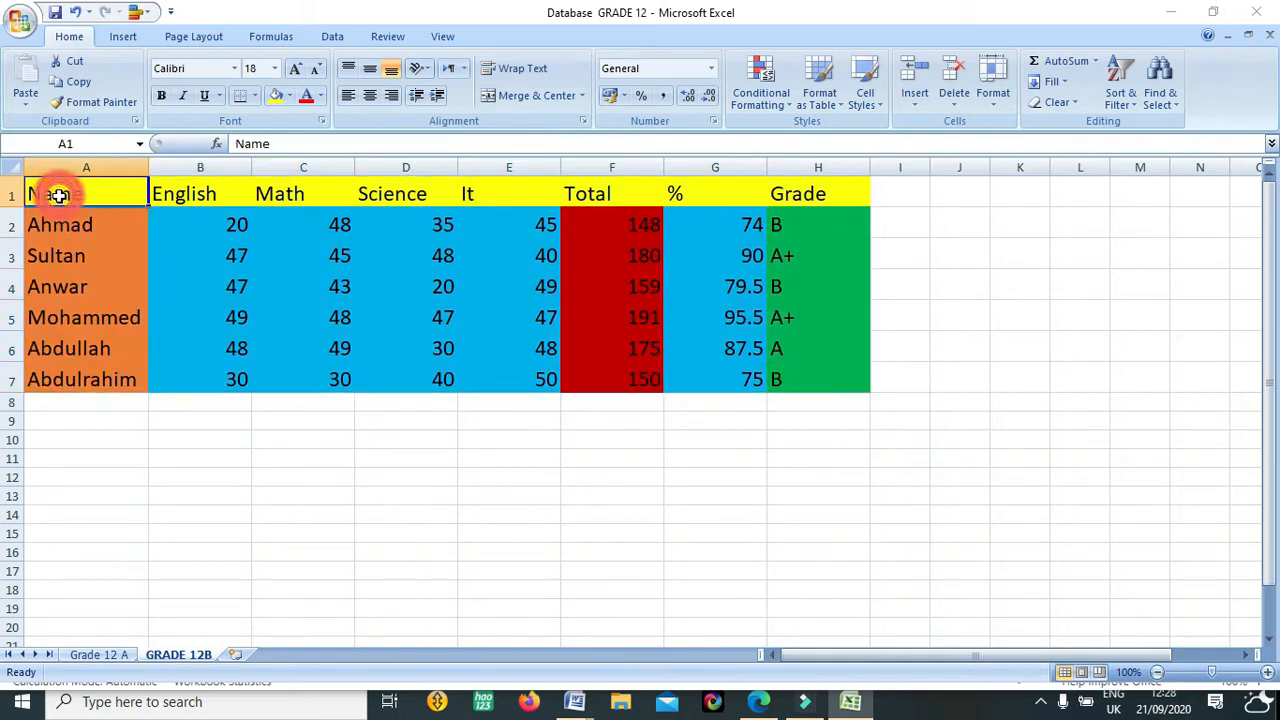
left_click(856, 197)
left_click_drag(856, 197, 114, 377)
left_click(118, 381)
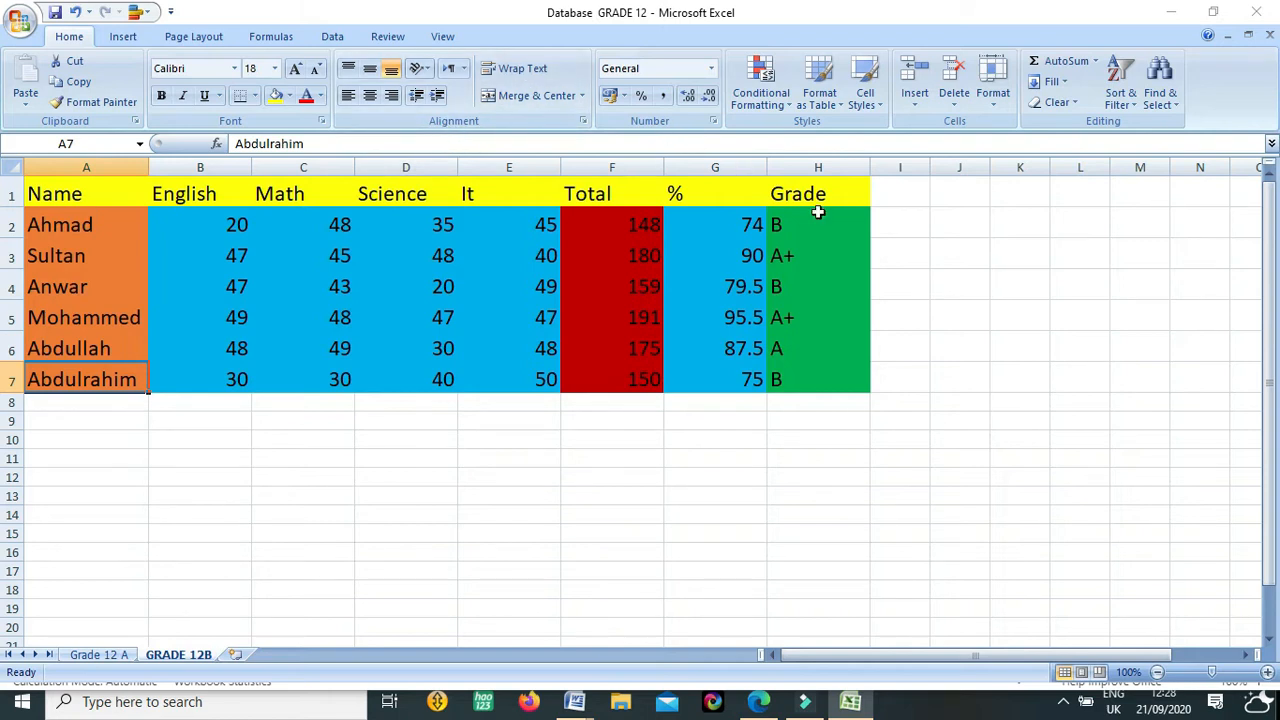
left_click_drag(820, 194, 12, 380)
left_click(52, 376)
left_click_drag(793, 194, 46, 388)
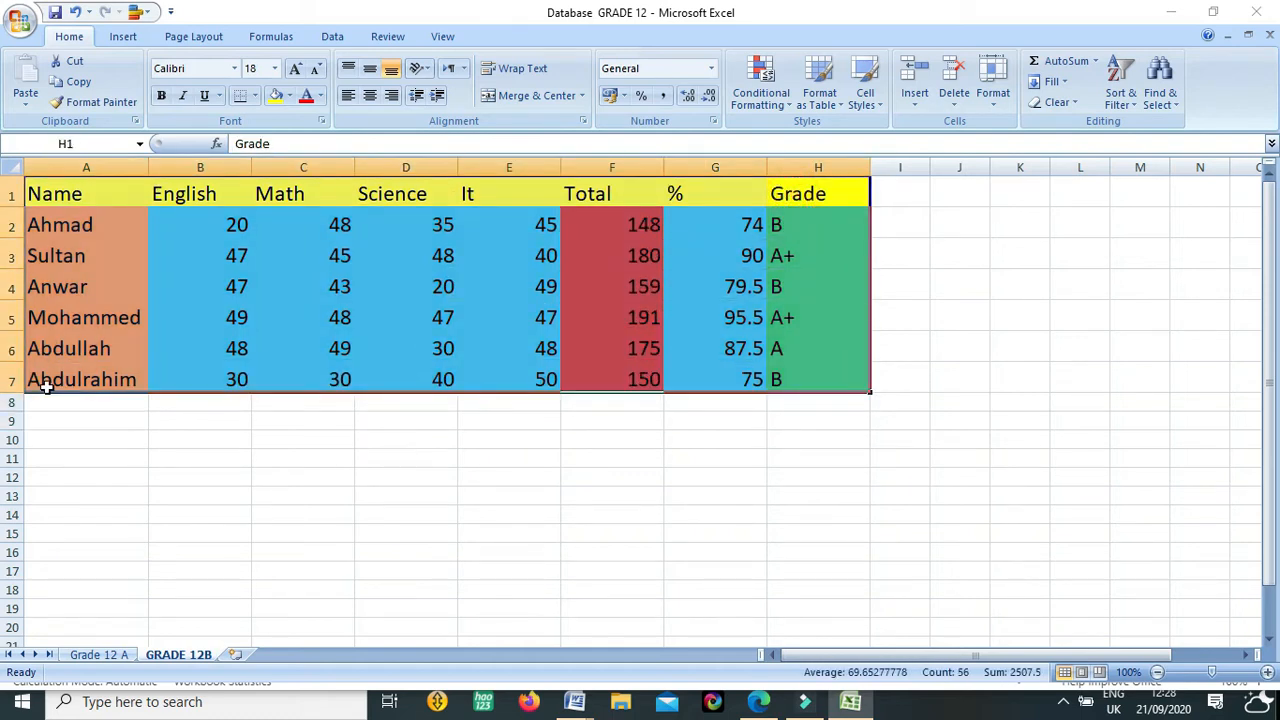
left_click(115, 195)
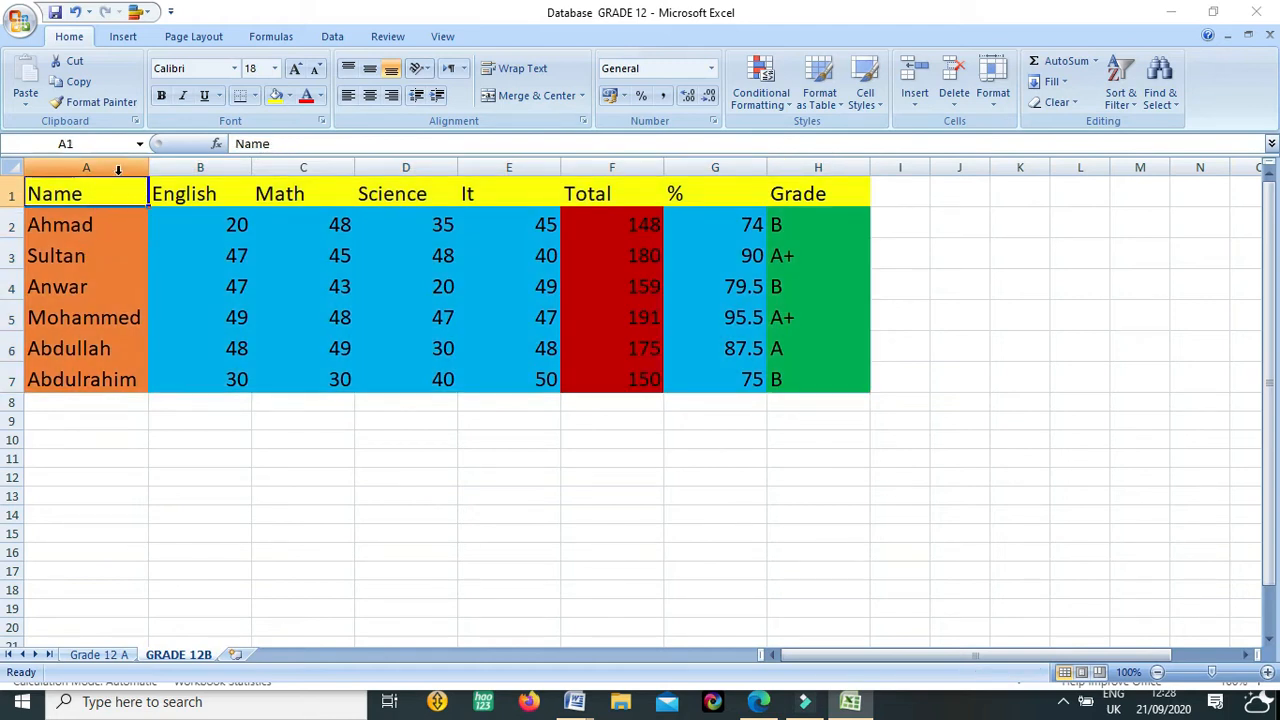
mouse_move(113, 185)
left_mouse_down()
mouse_move(540, 317)
mouse_move(794, 354)
mouse_move(808, 371)
mouse_move(88, 189)
left_mouse_up()
left_click(88, 189)
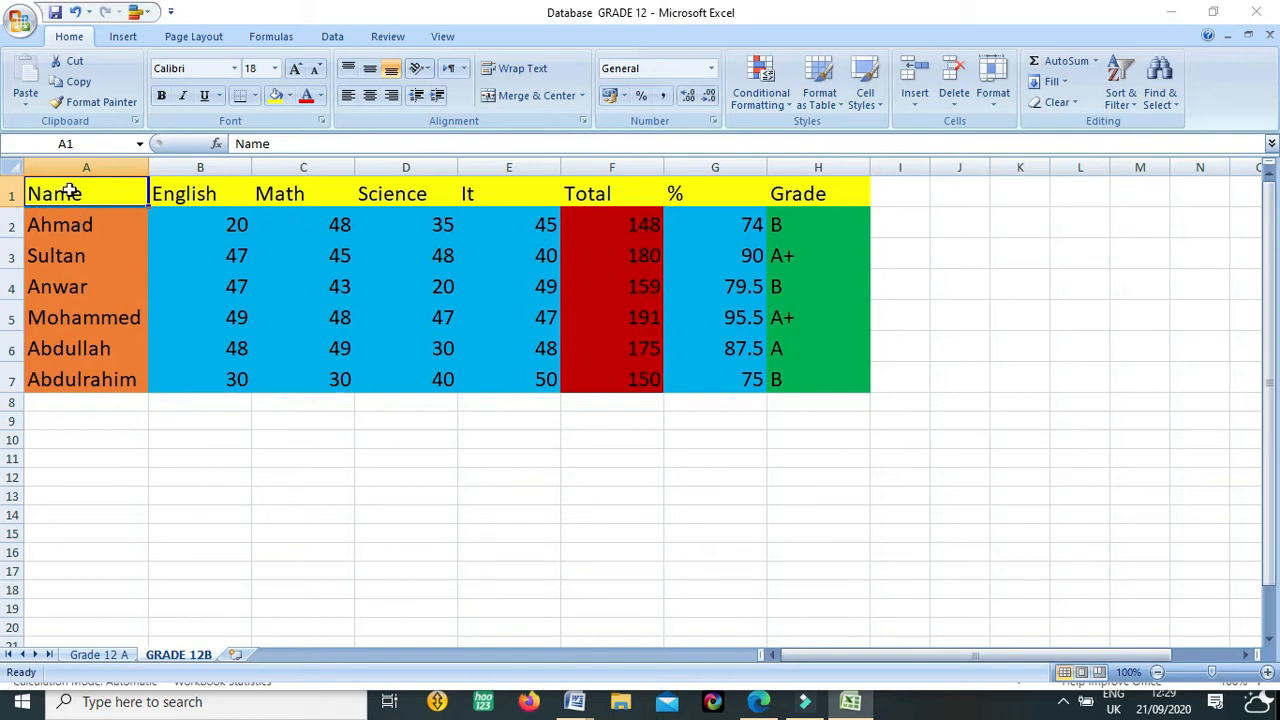
Step: Turn on filtering for the whole grade table, A1:H7, including its header row
left_click_drag(70, 193, 676, 345)
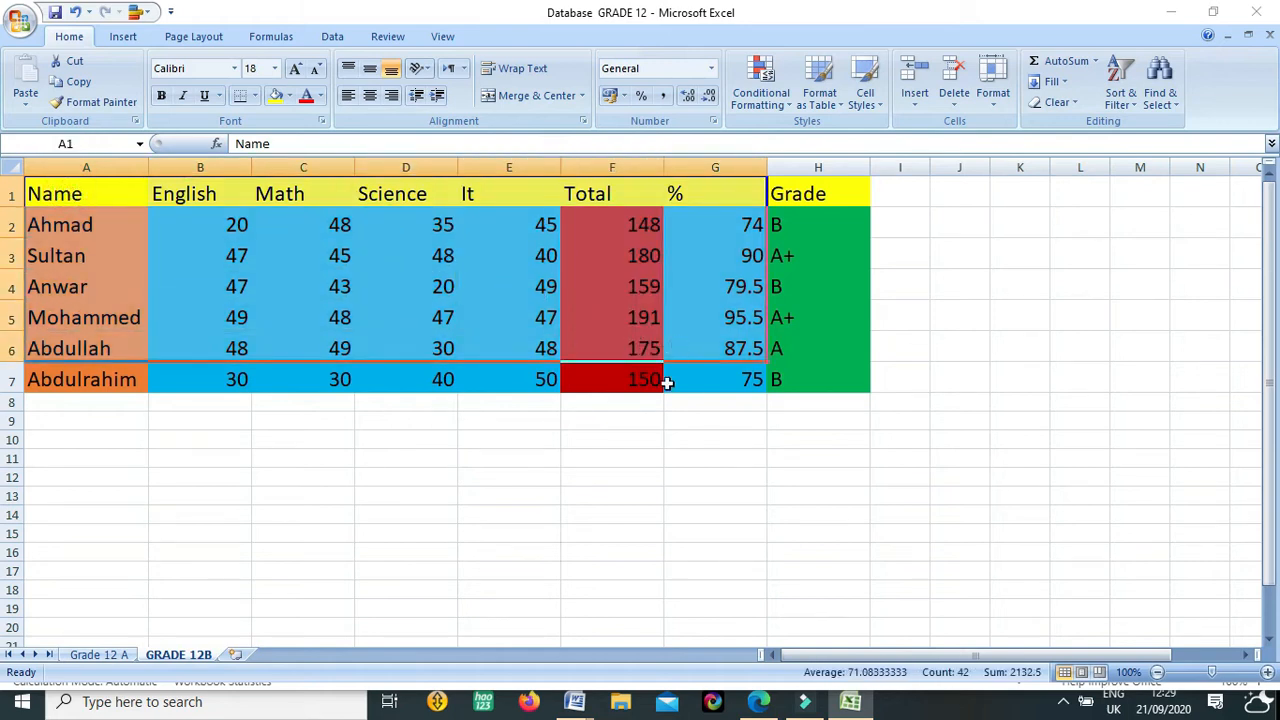
left_click(775, 377)
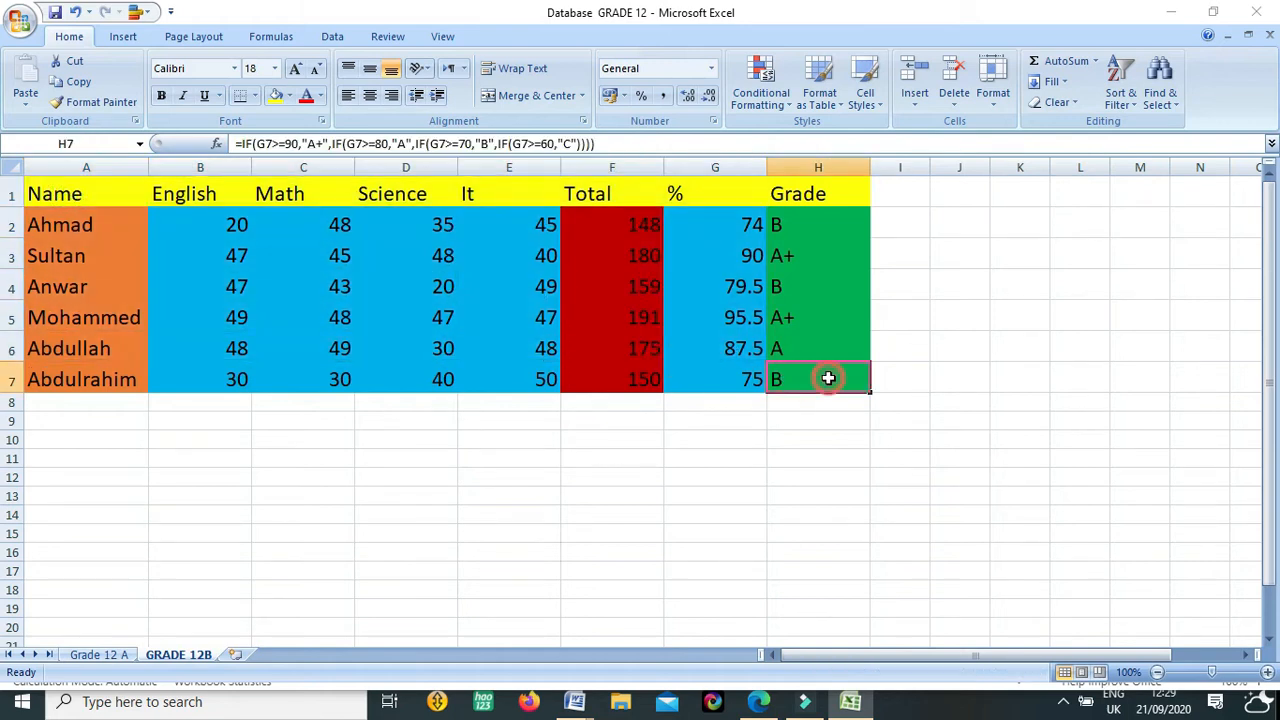
left_click_drag(826, 378, 84, 172)
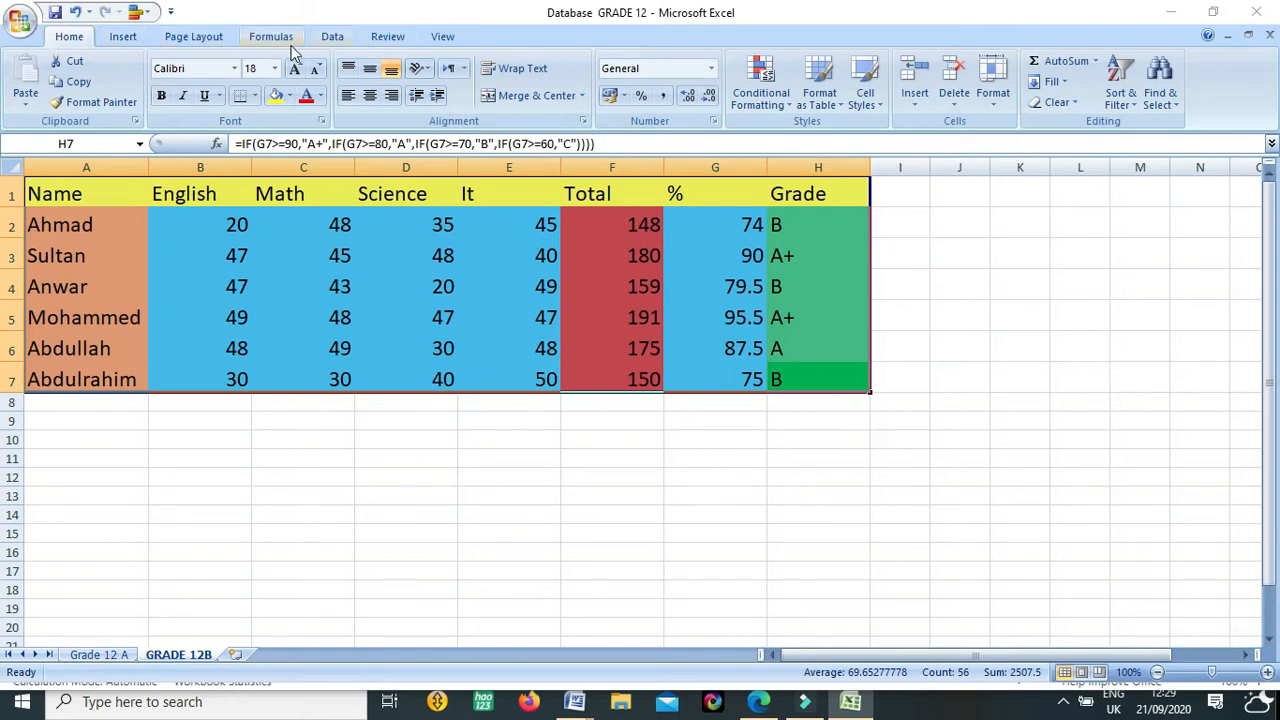
left_click(332, 38)
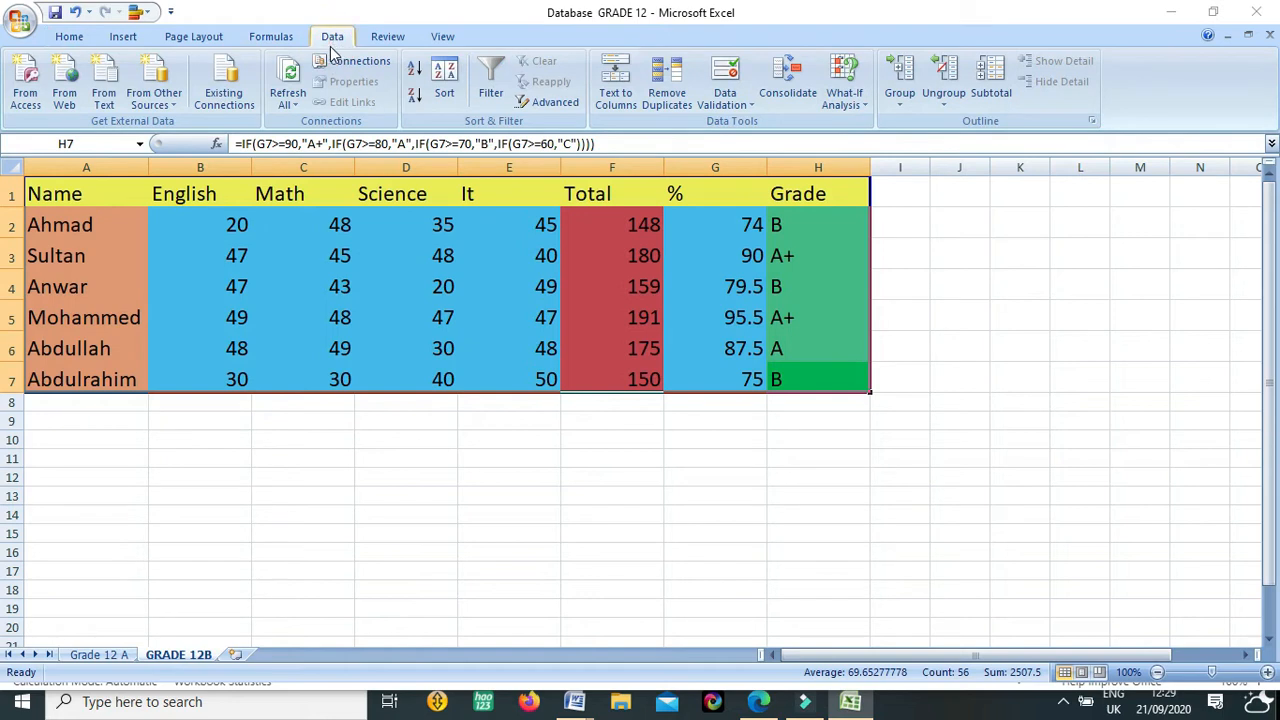
left_click(490, 94)
left_click(230, 256)
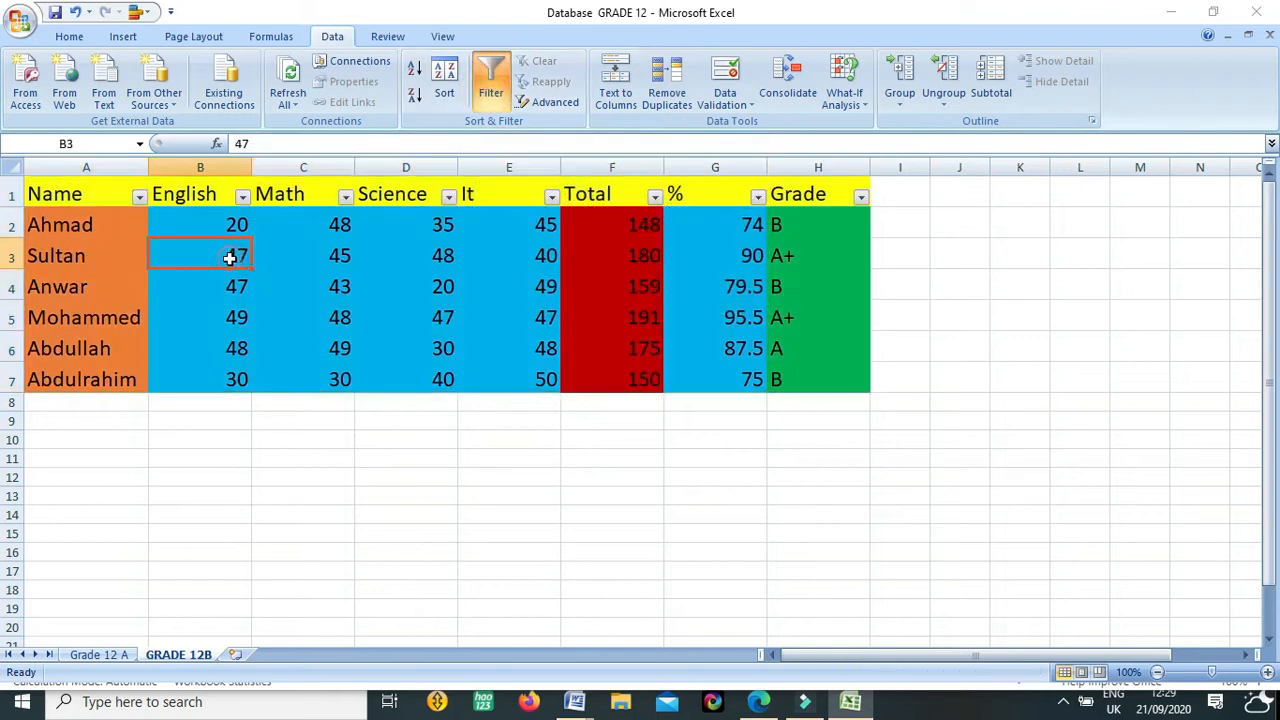
left_click(140, 197)
left_click(140, 197)
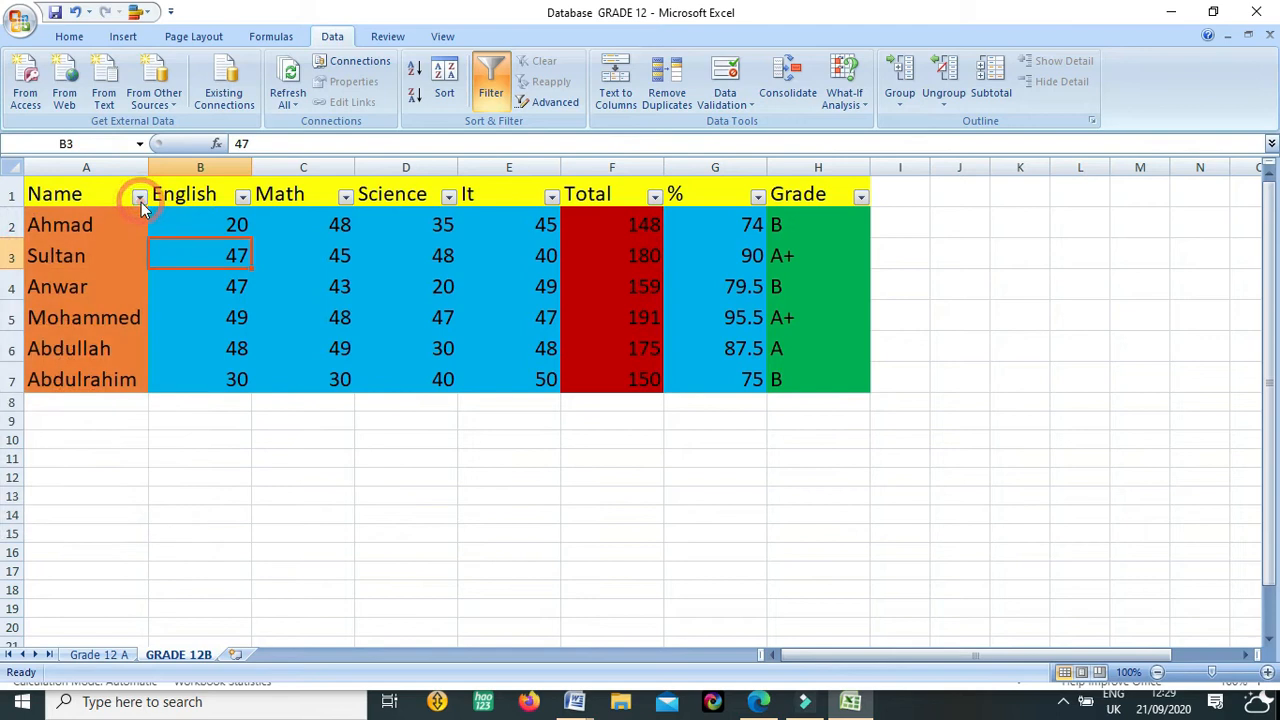
left_click(519, 272)
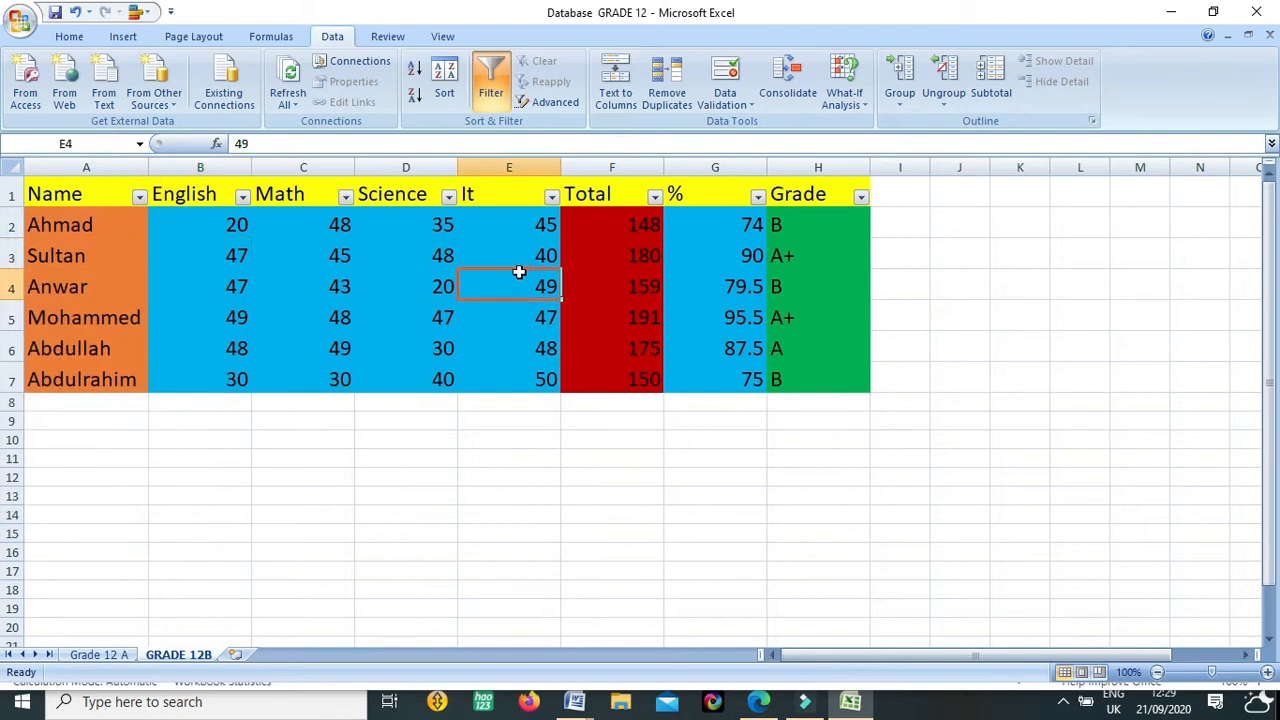
left_click(140, 197)
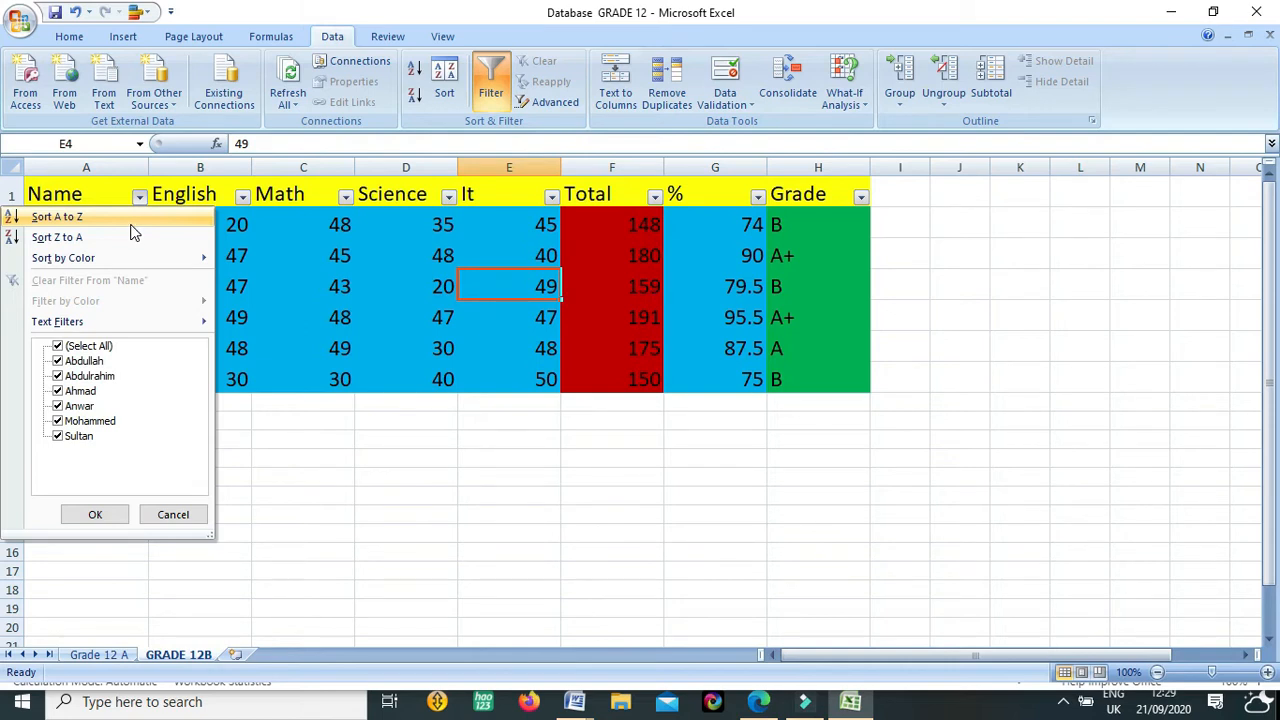
left_click(443, 246)
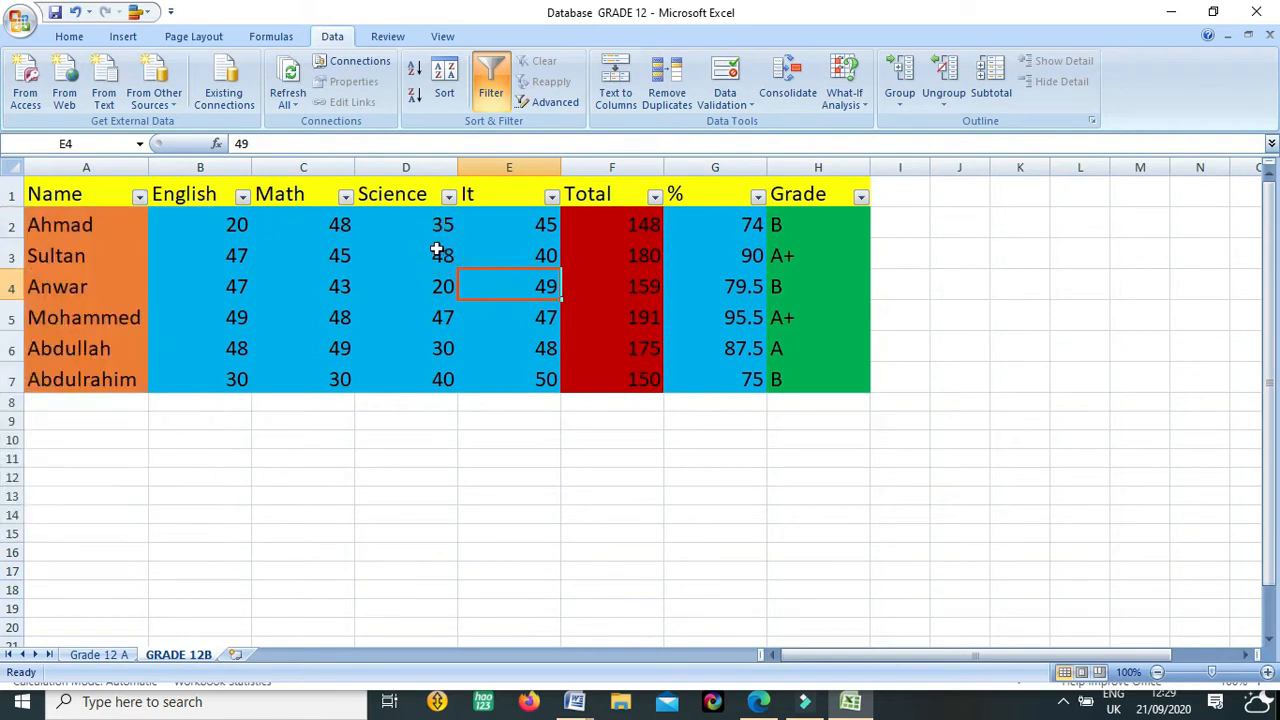
left_click(140, 197)
left_click(140, 197)
left_click(141, 197)
left_click(97, 229)
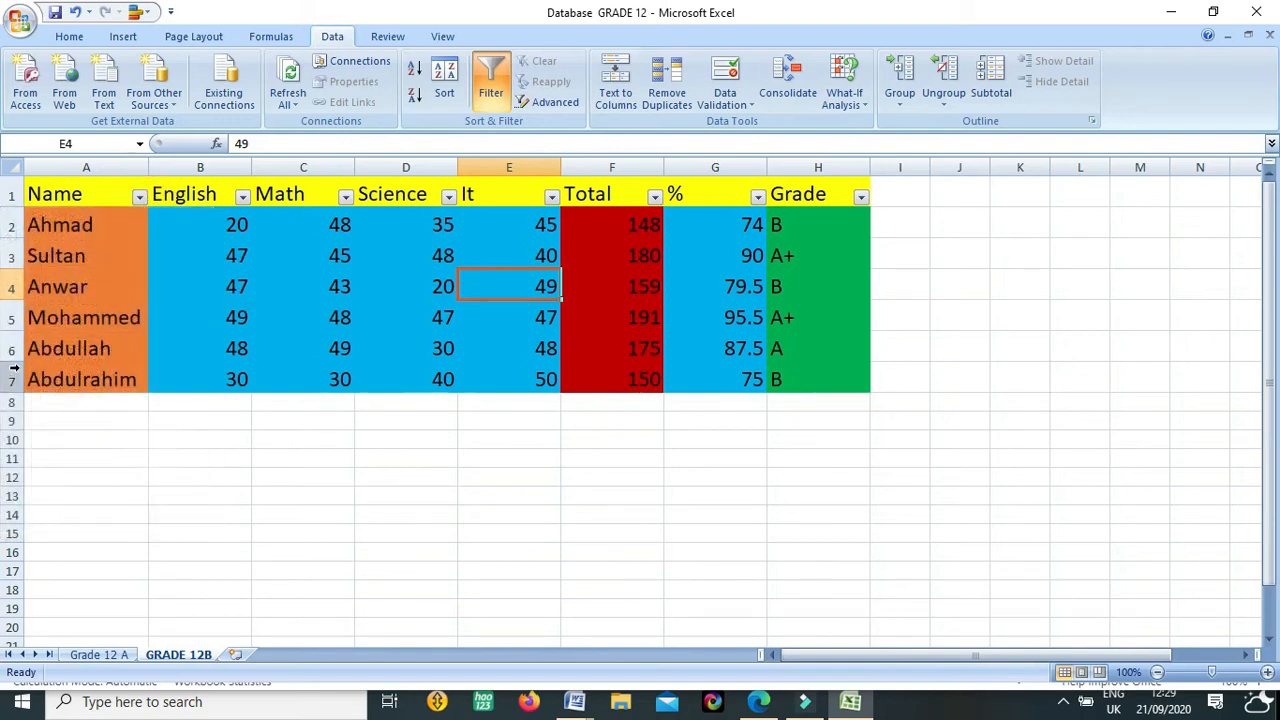
Step: Sort the grade table by the Name column from A to Z
left_click_drag(46, 348, 72, 392)
left_click(165, 356)
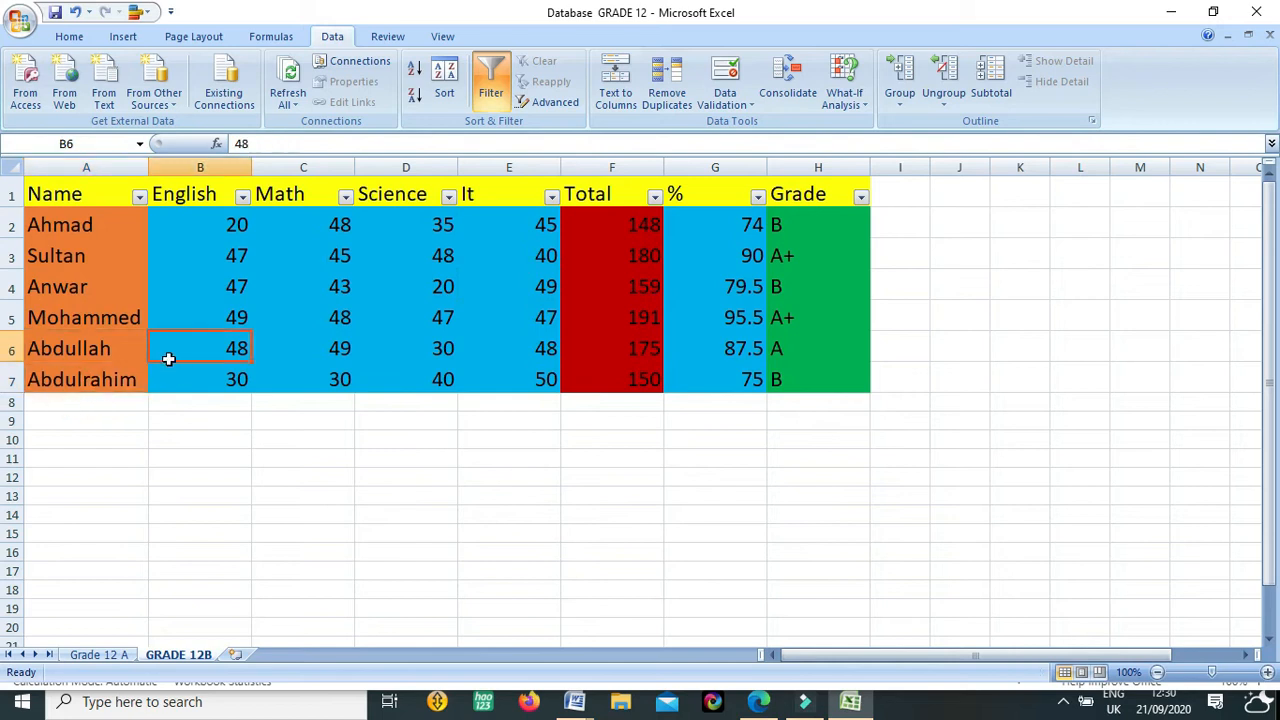
left_click(139, 198)
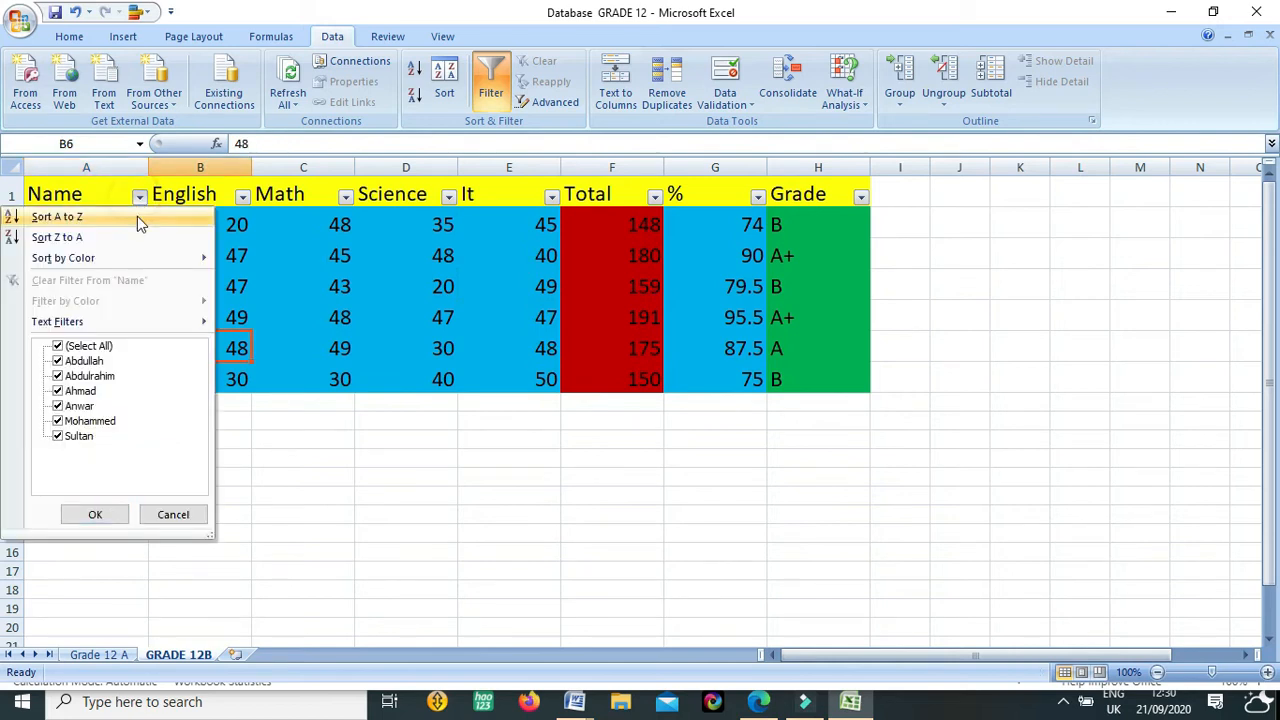
left_click(111, 219)
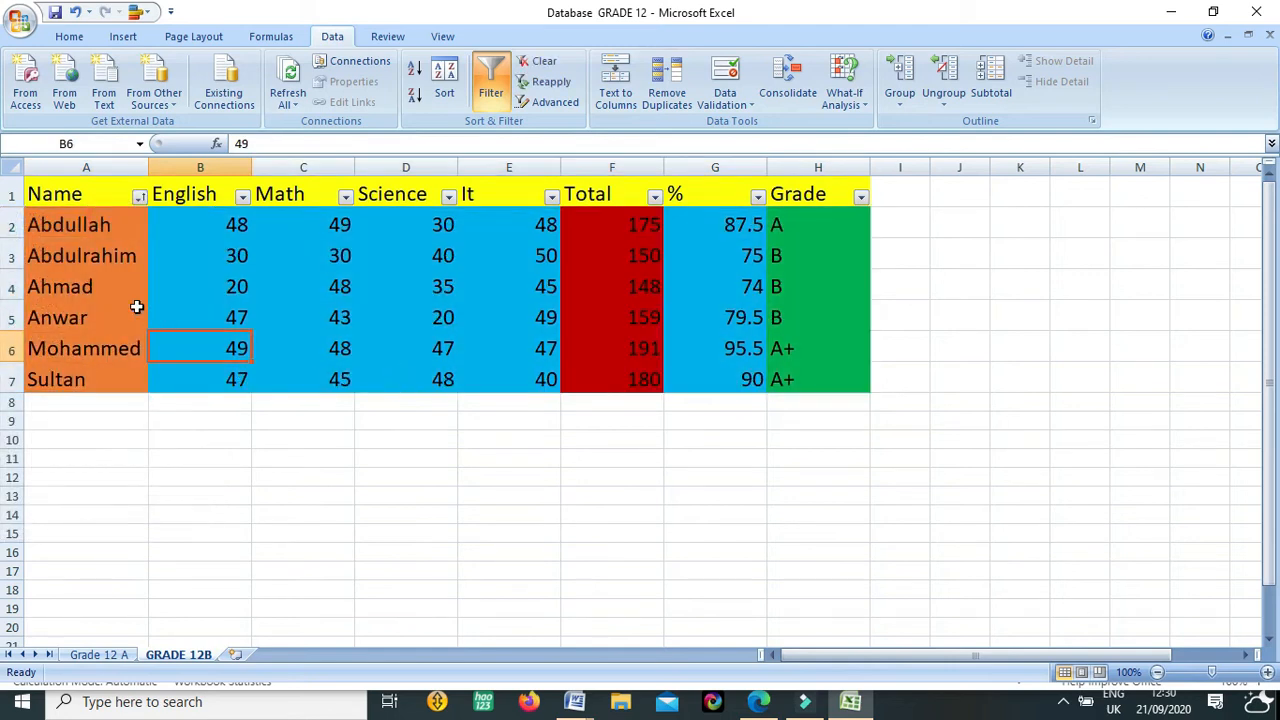
mouse_move(104, 231)
left_mouse_down()
mouse_move(121, 295)
mouse_move(83, 231)
left_mouse_up()
left_click(83, 232)
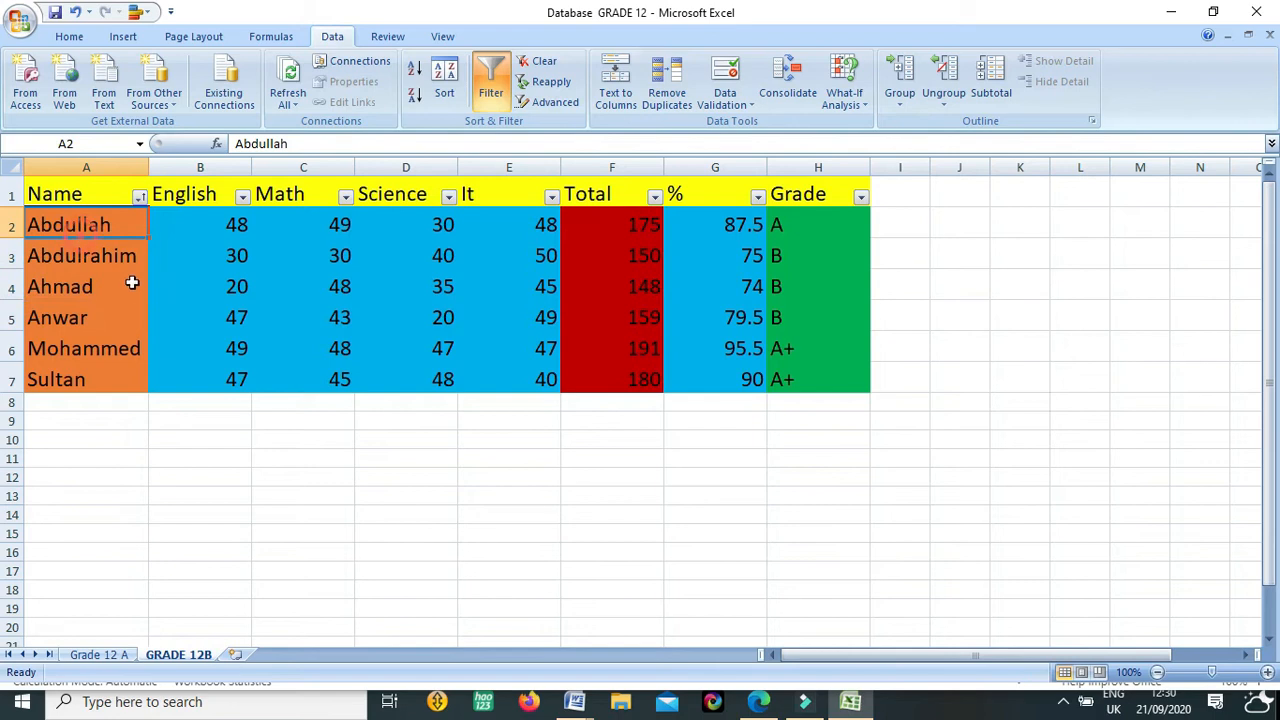
left_click(125, 348)
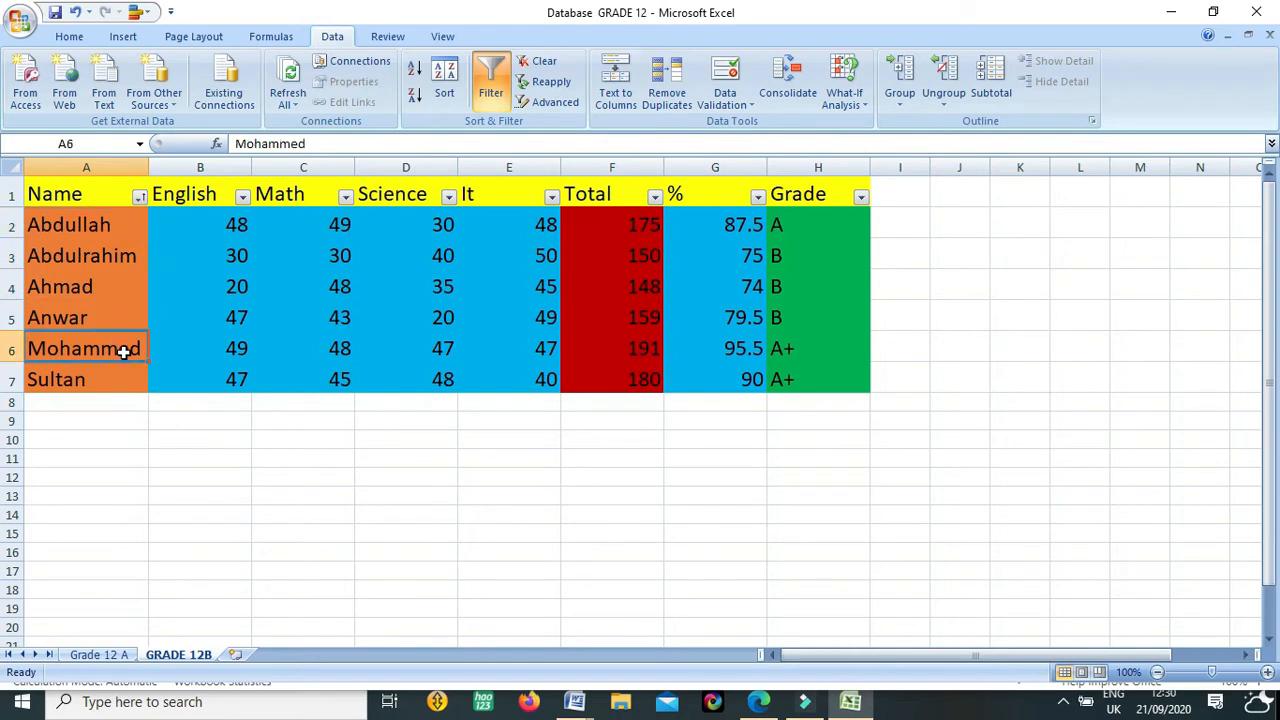
double_click(128, 379)
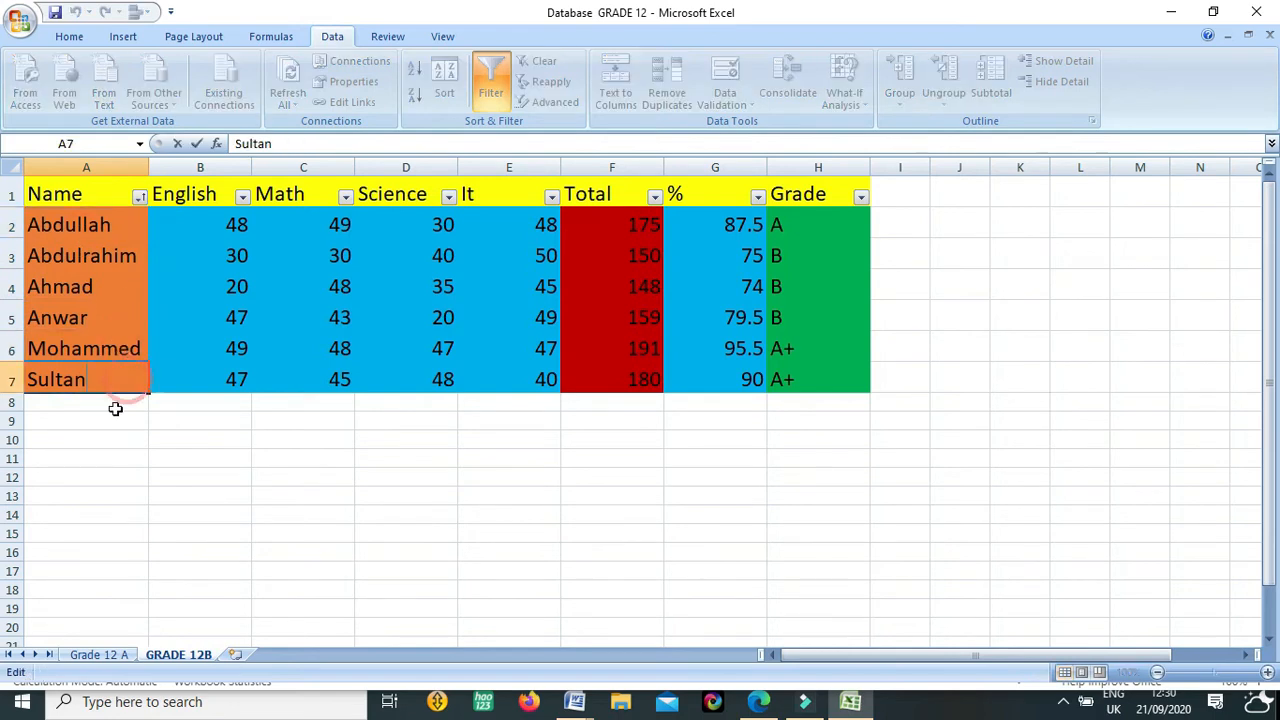
left_click(71, 570)
left_click(177, 491)
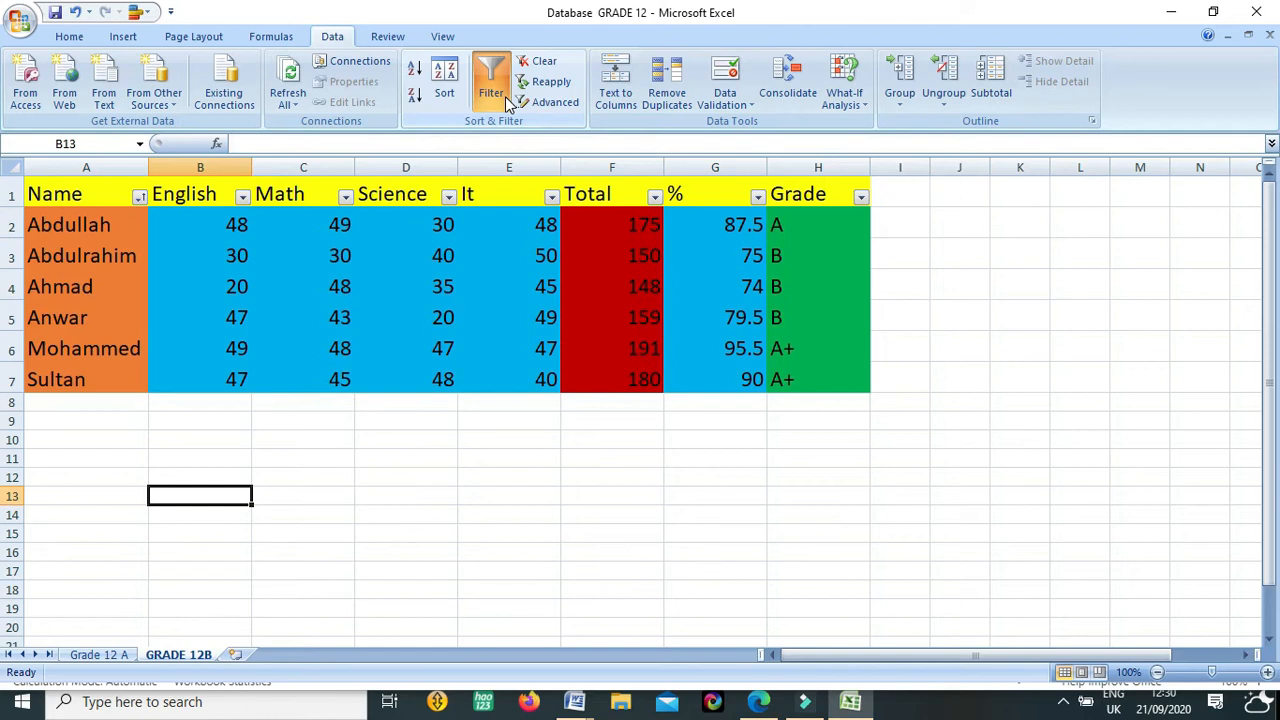
Step: Filter the Name column so that only the students in rows 3 and 5 are shown
left_click(140, 197)
left_click(140, 197)
left_click(140, 197)
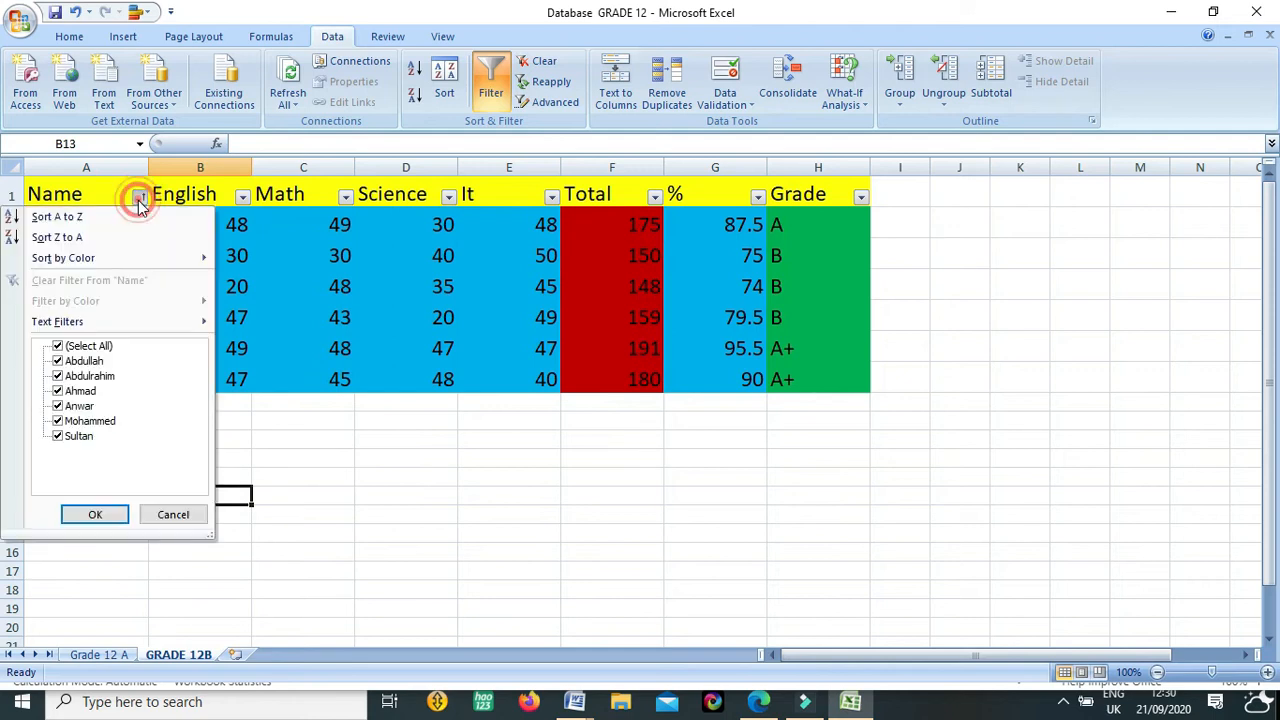
left_click(84, 347)
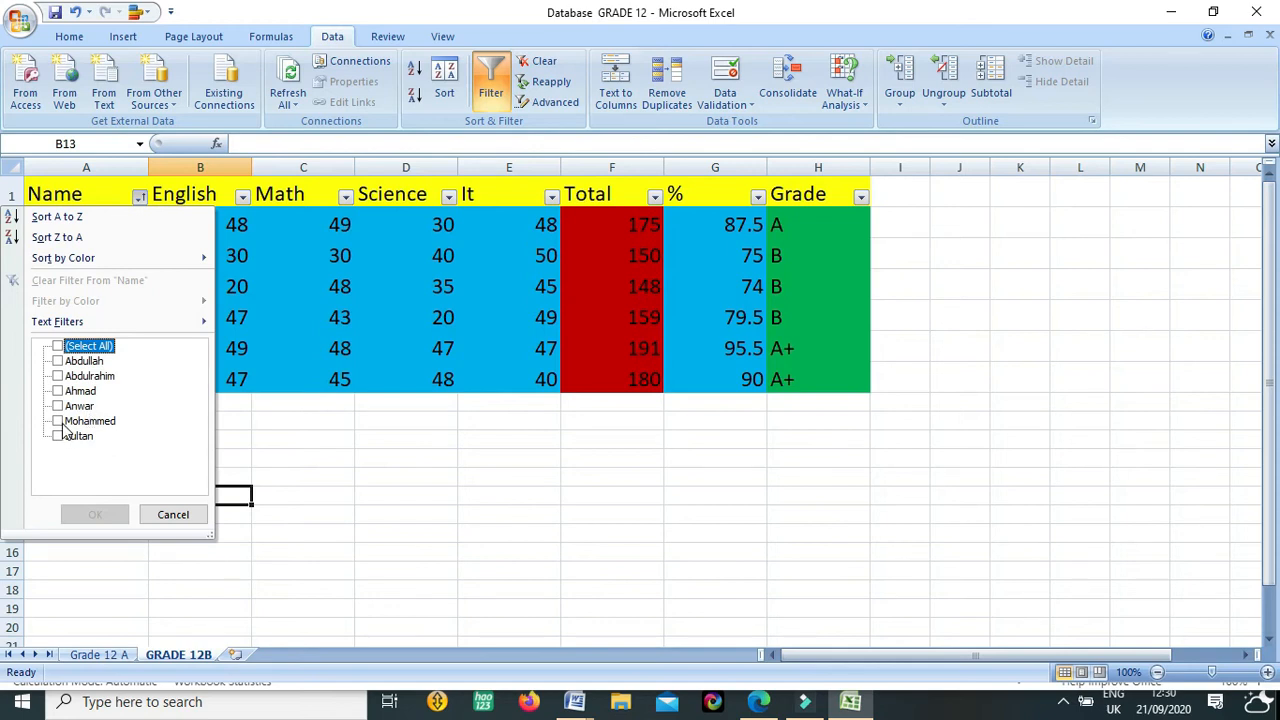
left_click(58, 406)
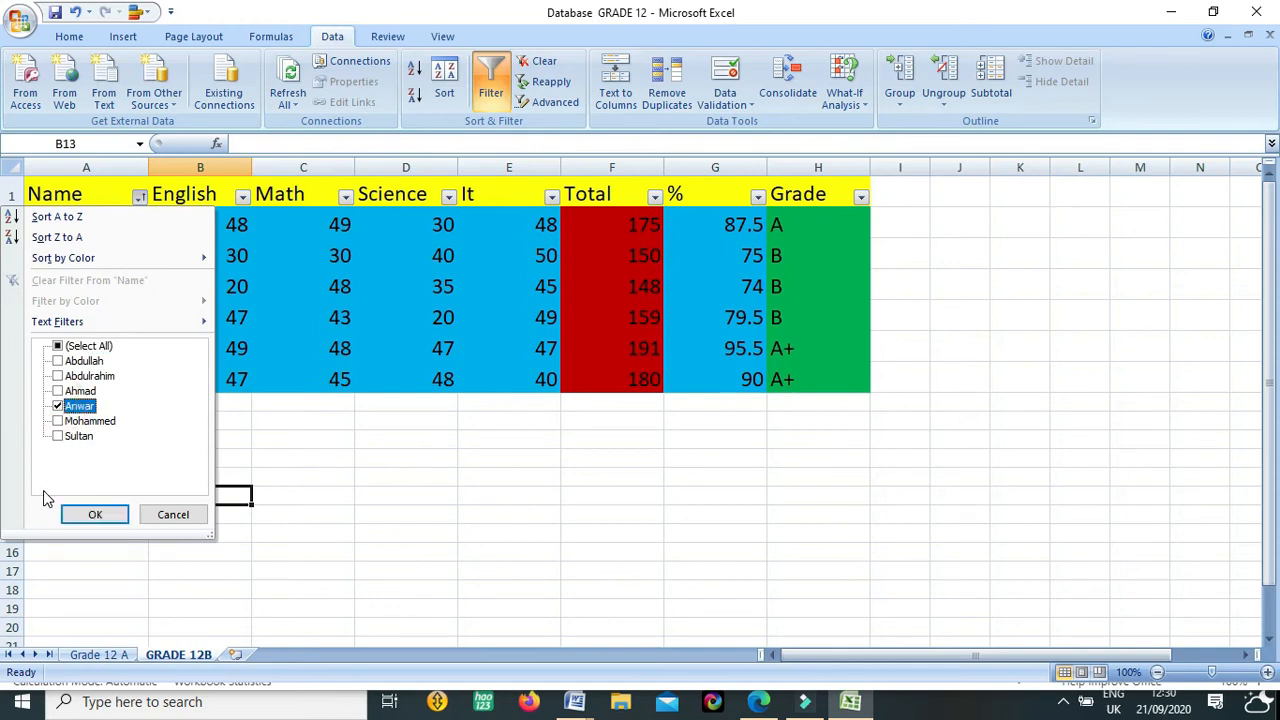
left_click(58, 376)
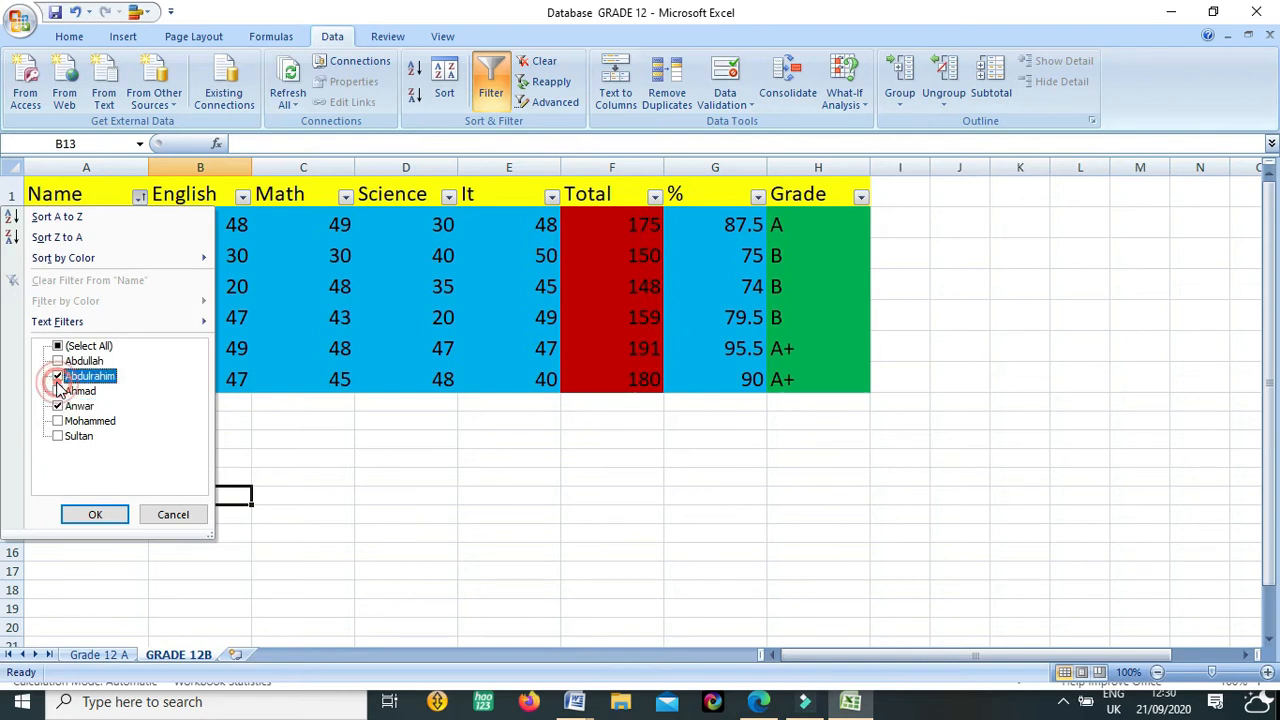
left_click(95, 515)
left_click(255, 430)
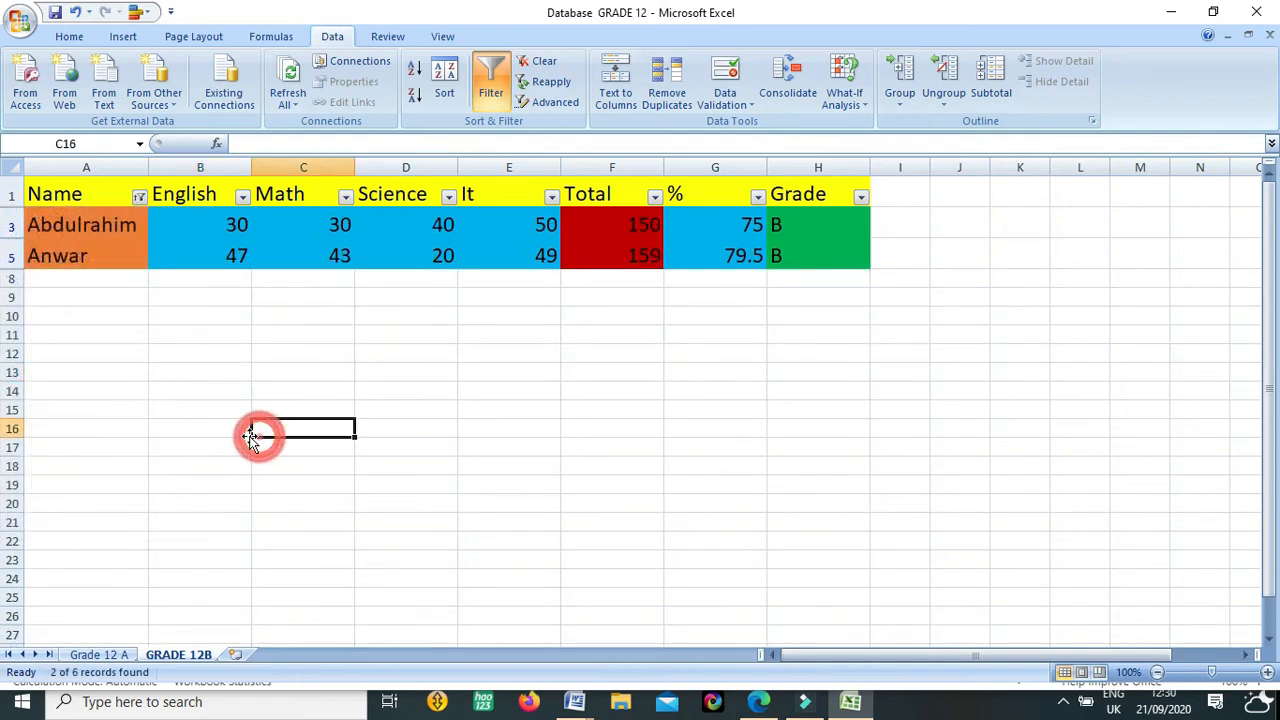
left_click_drag(94, 225, 955, 225)
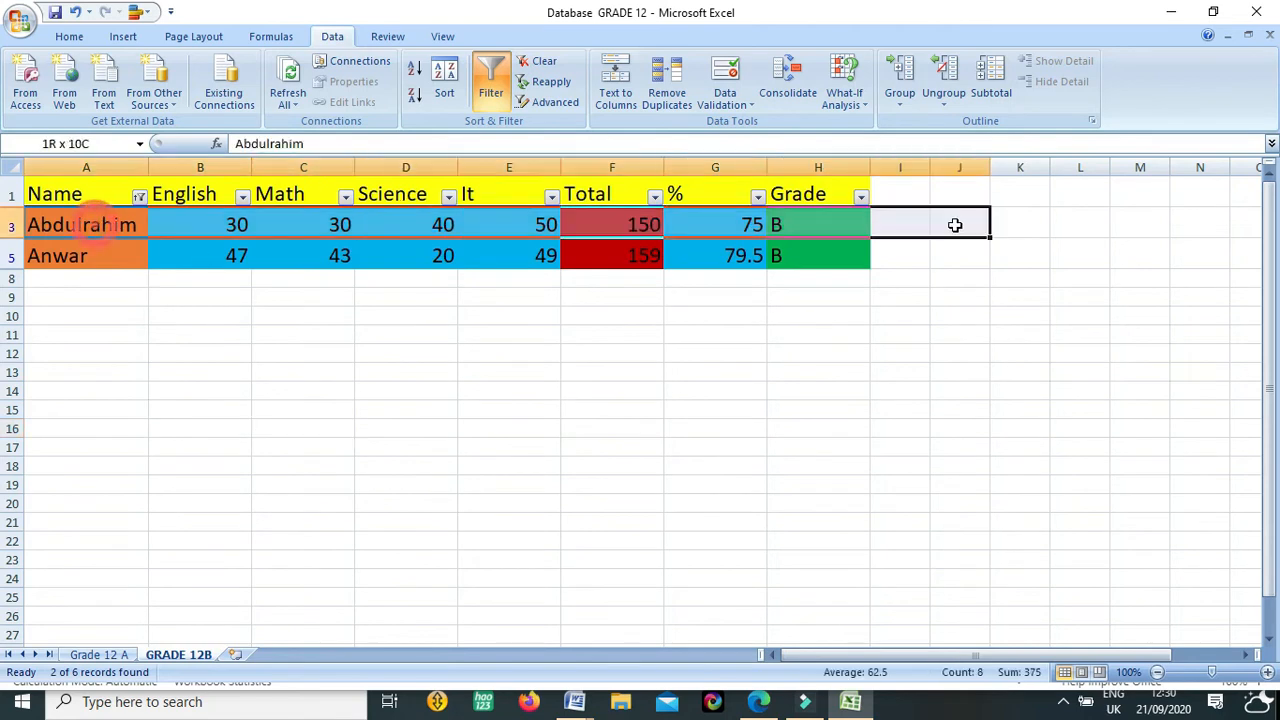
left_click(805, 250)
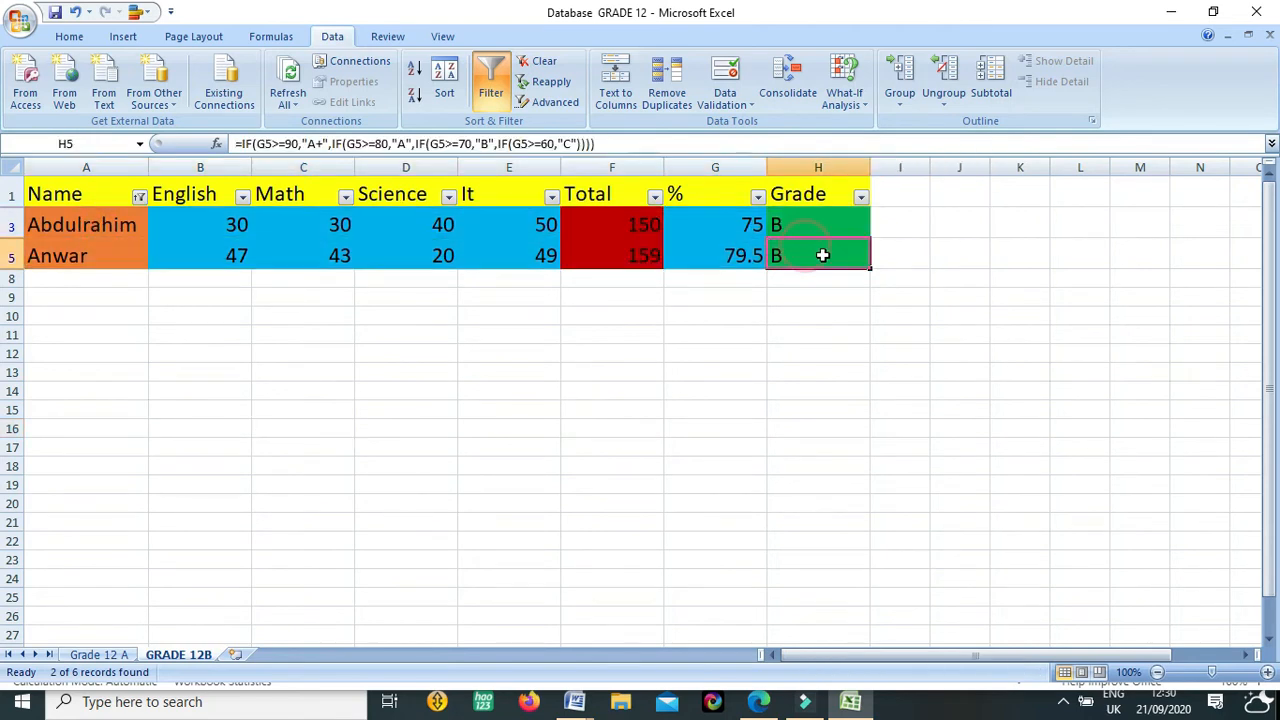
left_click_drag(814, 257, 106, 223)
left_click(106, 224)
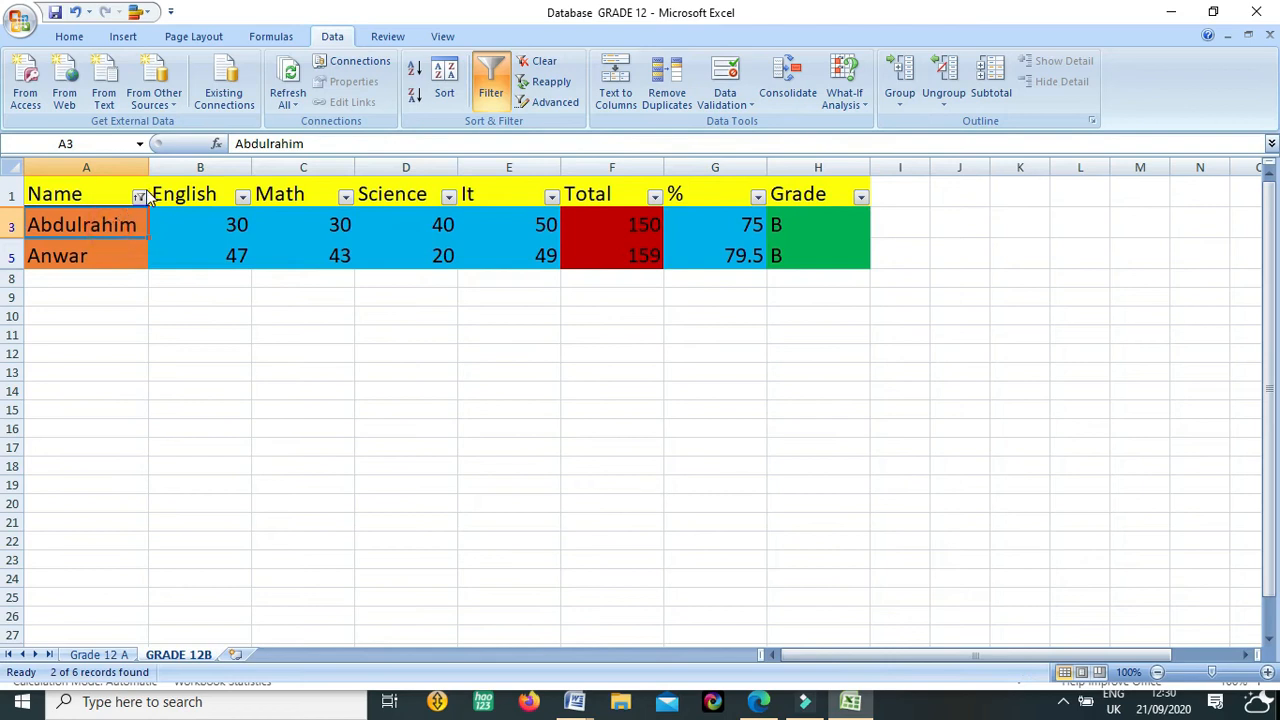
Step: Select all names in the Name column's filter to show every student again
left_click(139, 197)
left_click(59, 346)
left_click(95, 514)
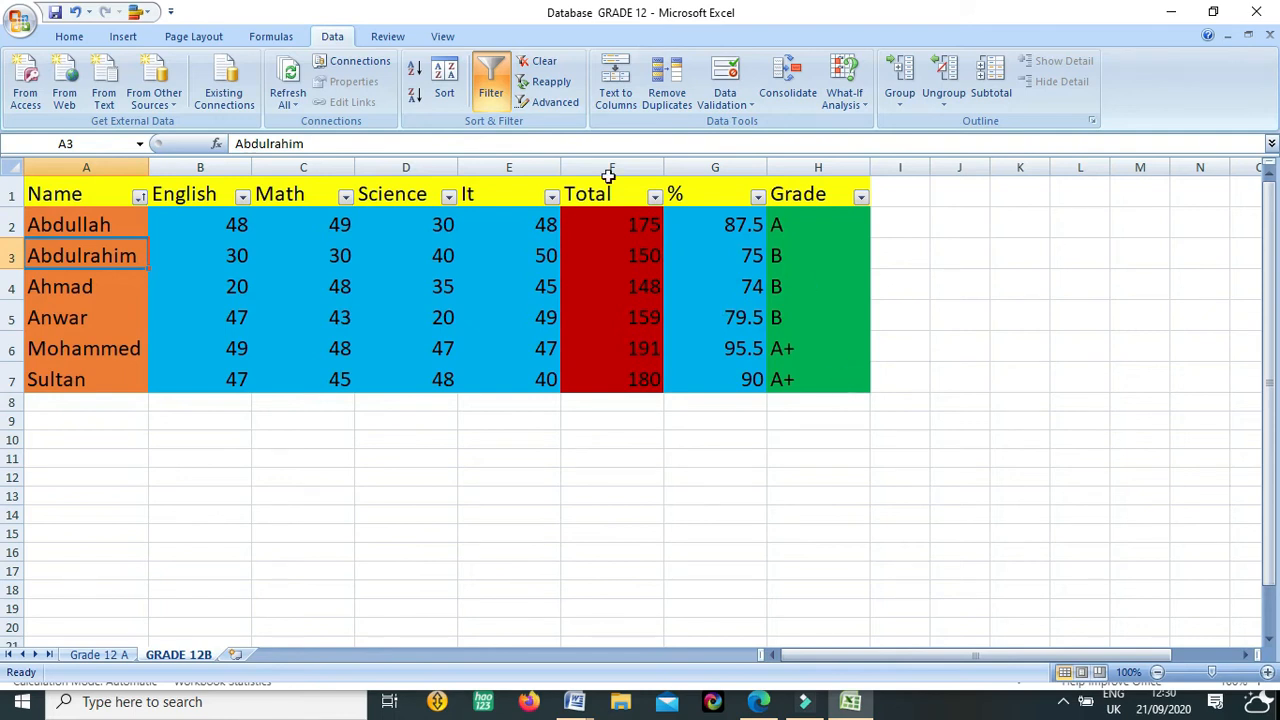
left_click(345, 196)
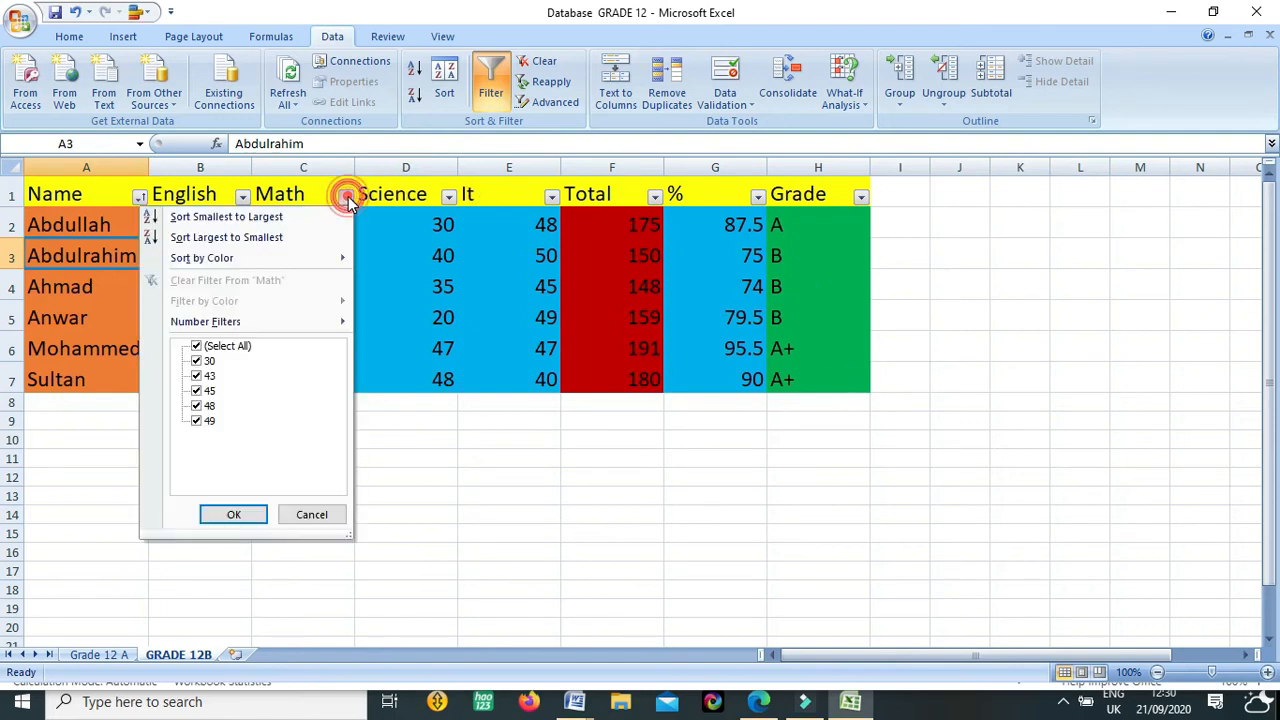
left_click(346, 197)
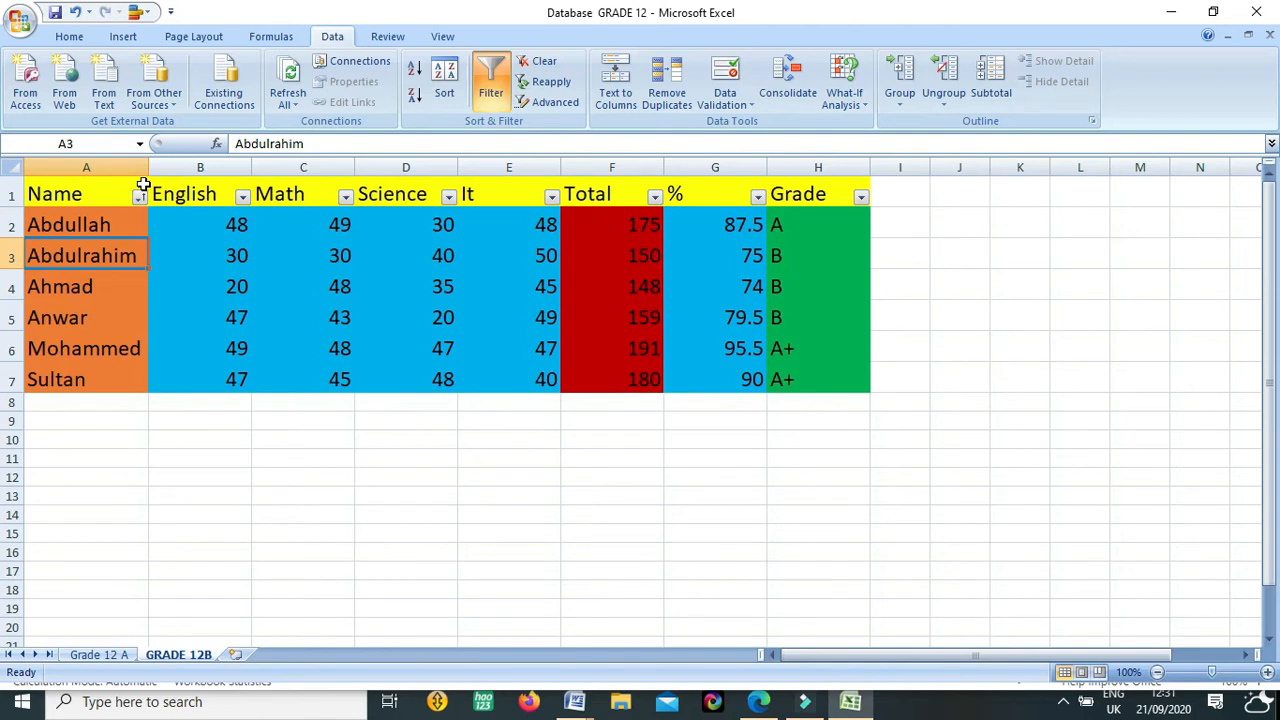
Step: Turn off filtering for the grade table so the header cells have no filter controls
left_click(102, 220)
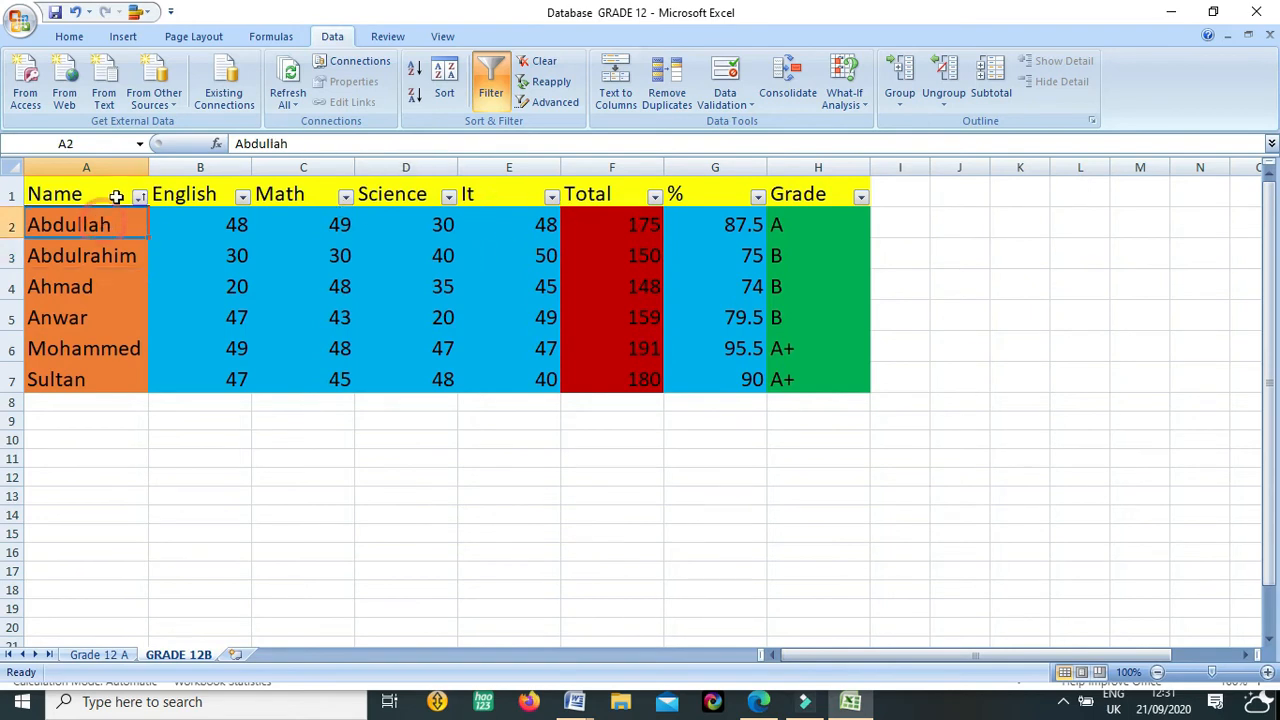
left_click(491, 76)
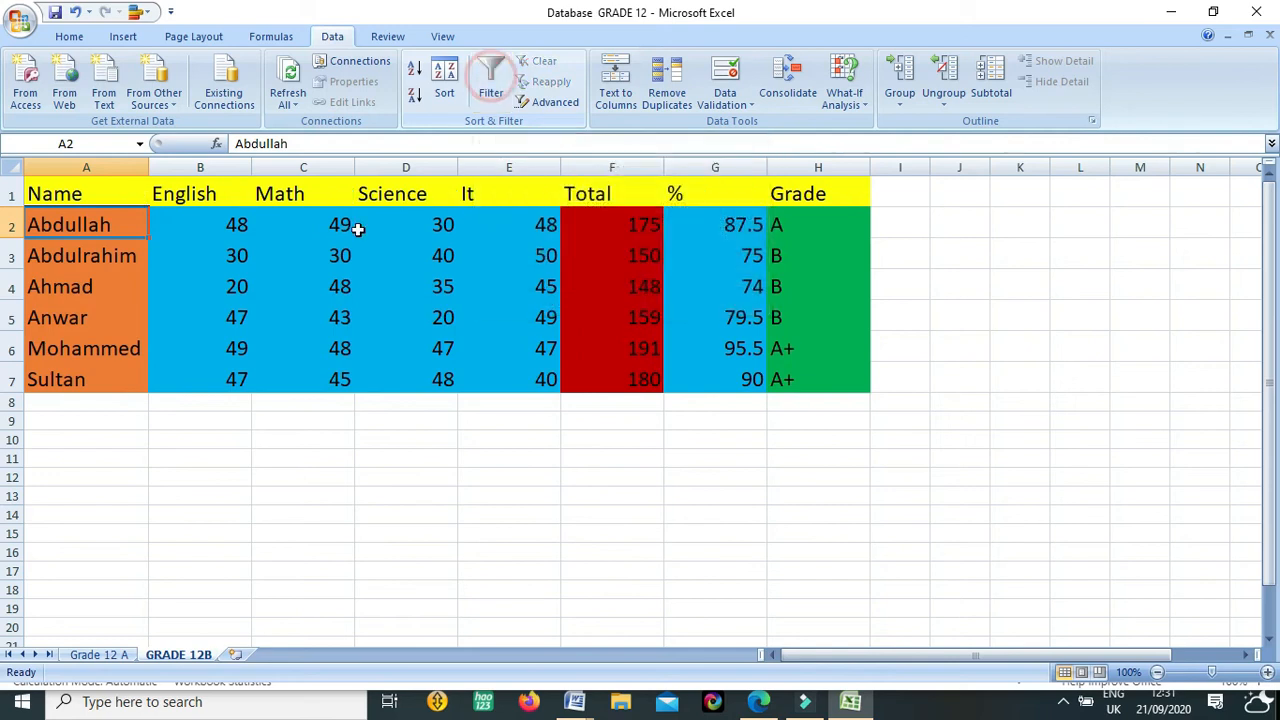
left_click(334, 250)
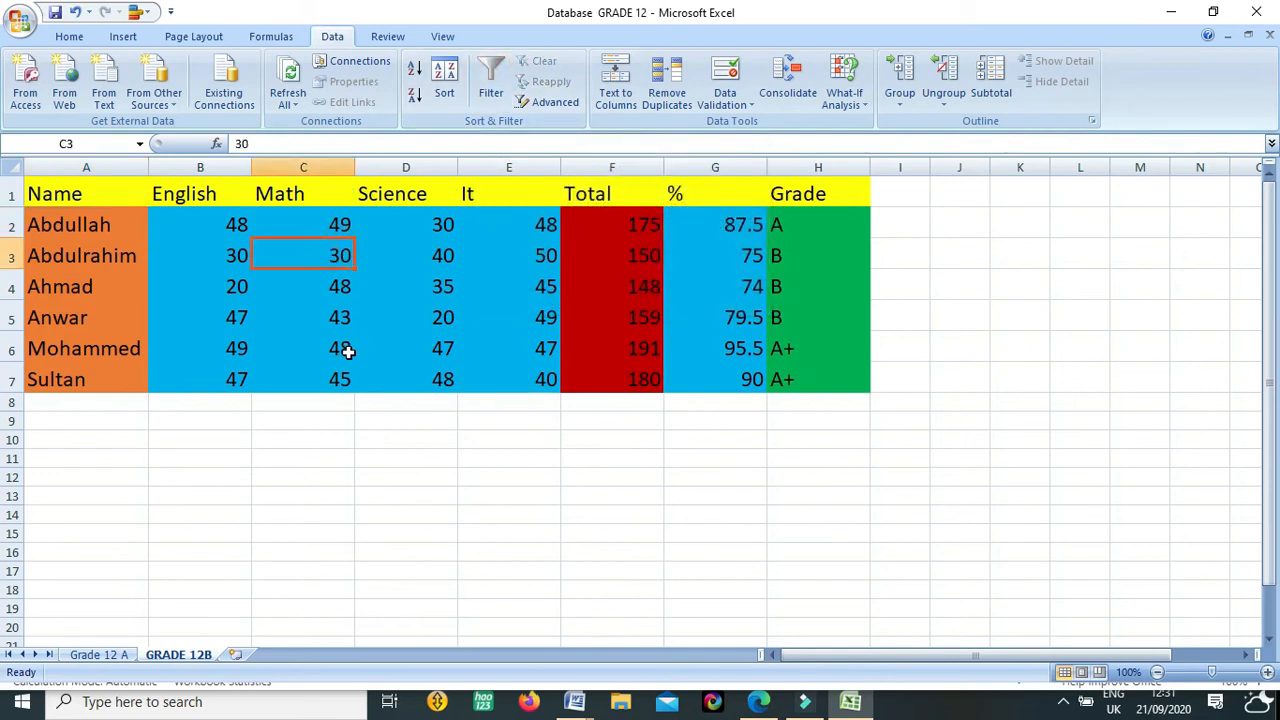
left_click(406, 312)
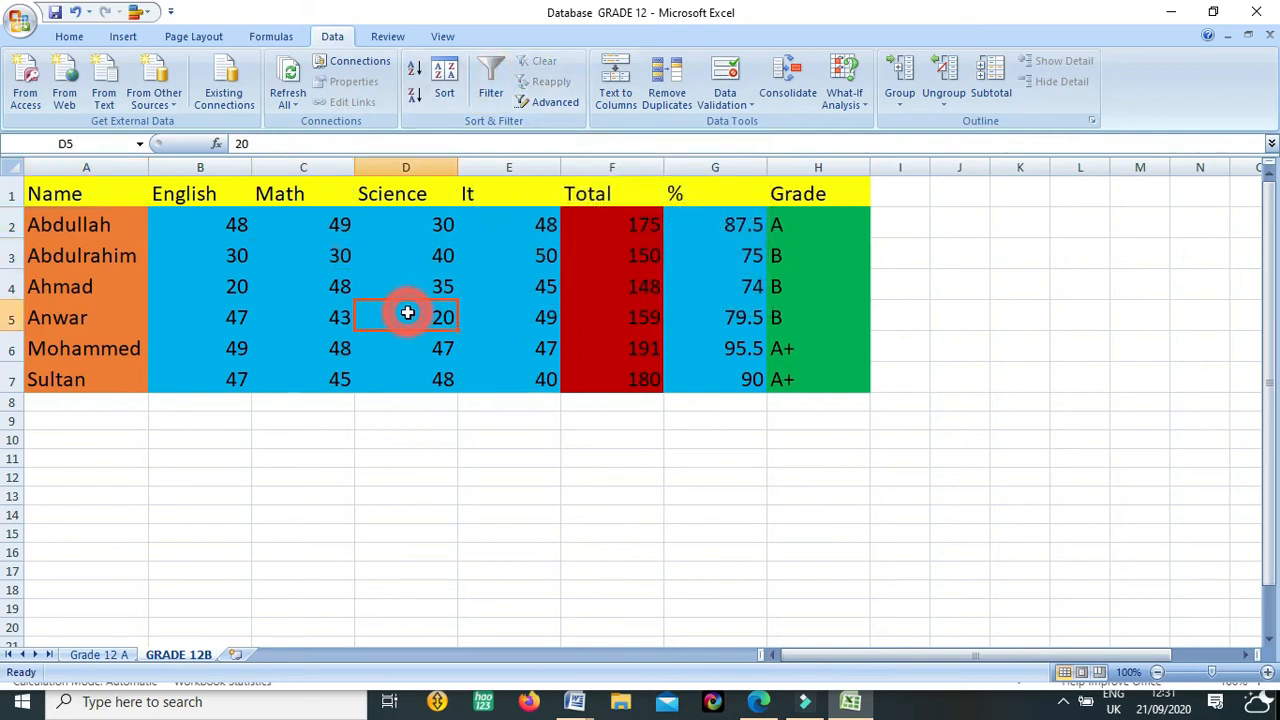
left_click(93, 228)
left_click_drag(93, 228, 797, 368)
left_click(797, 372)
left_click(414, 287)
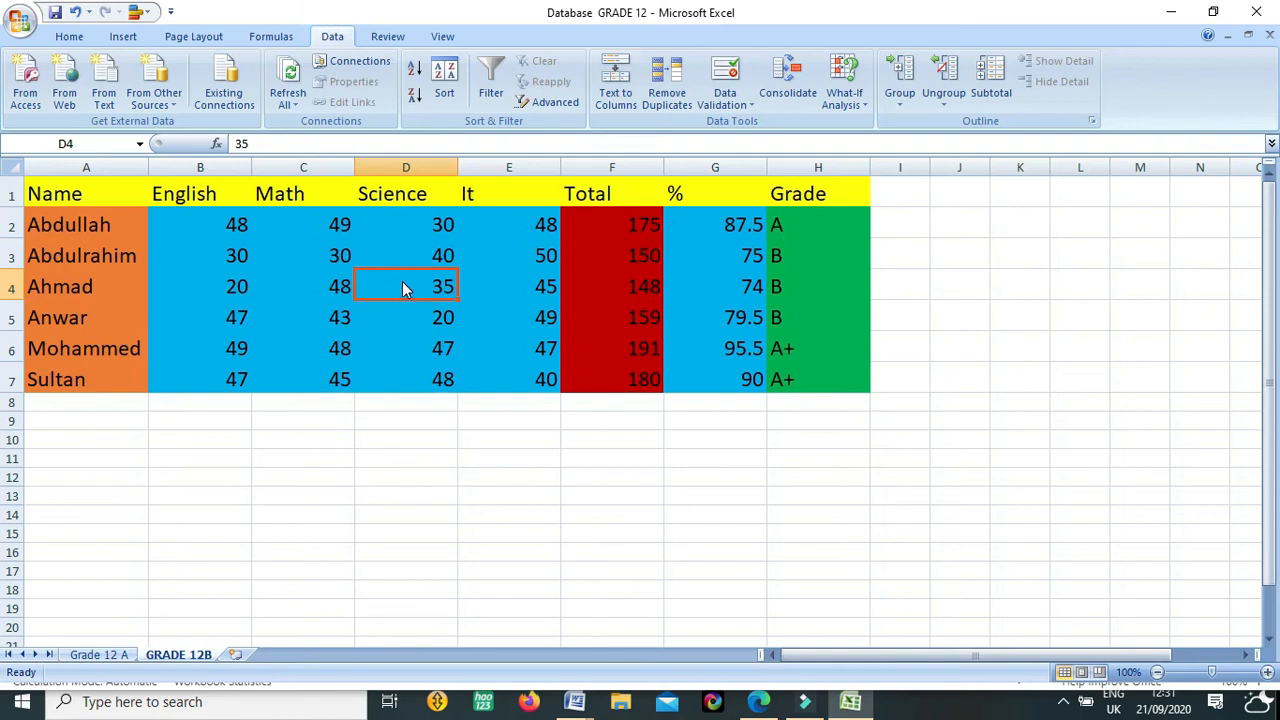
Step: Search the sheet for the name of the student in row 5, listing all matches
key("ctrl+f")
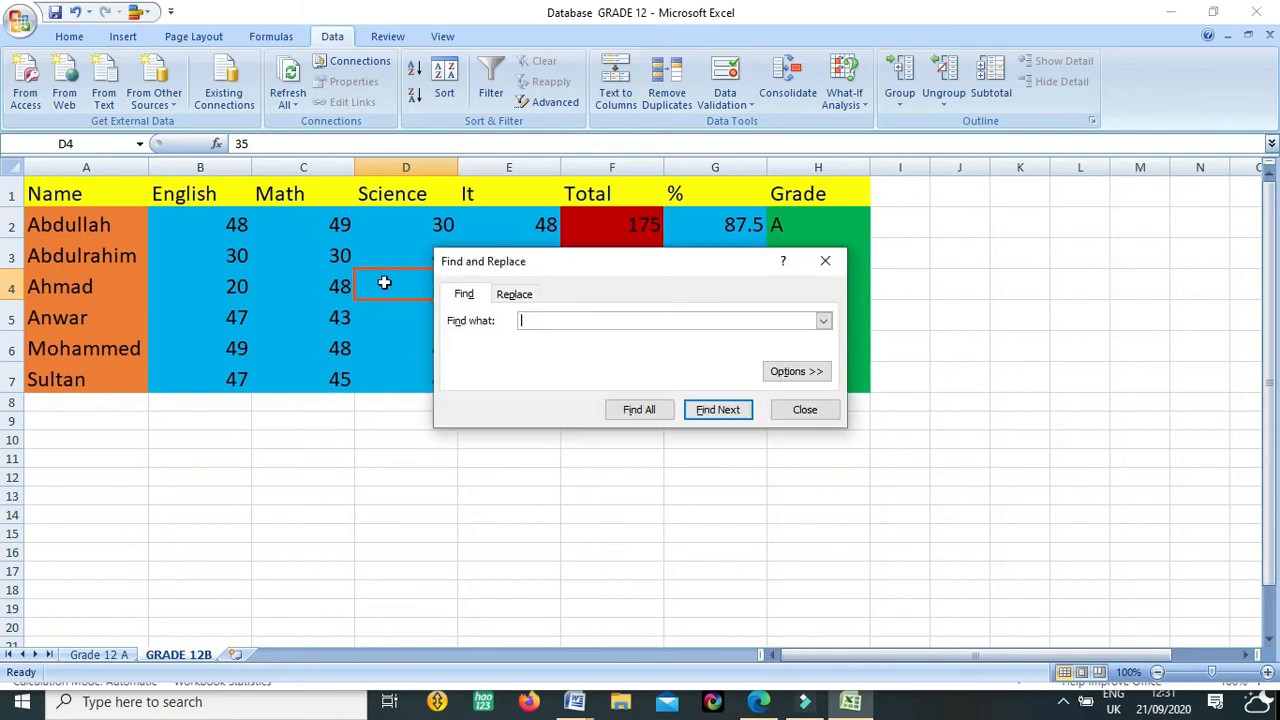
left_click(464, 294)
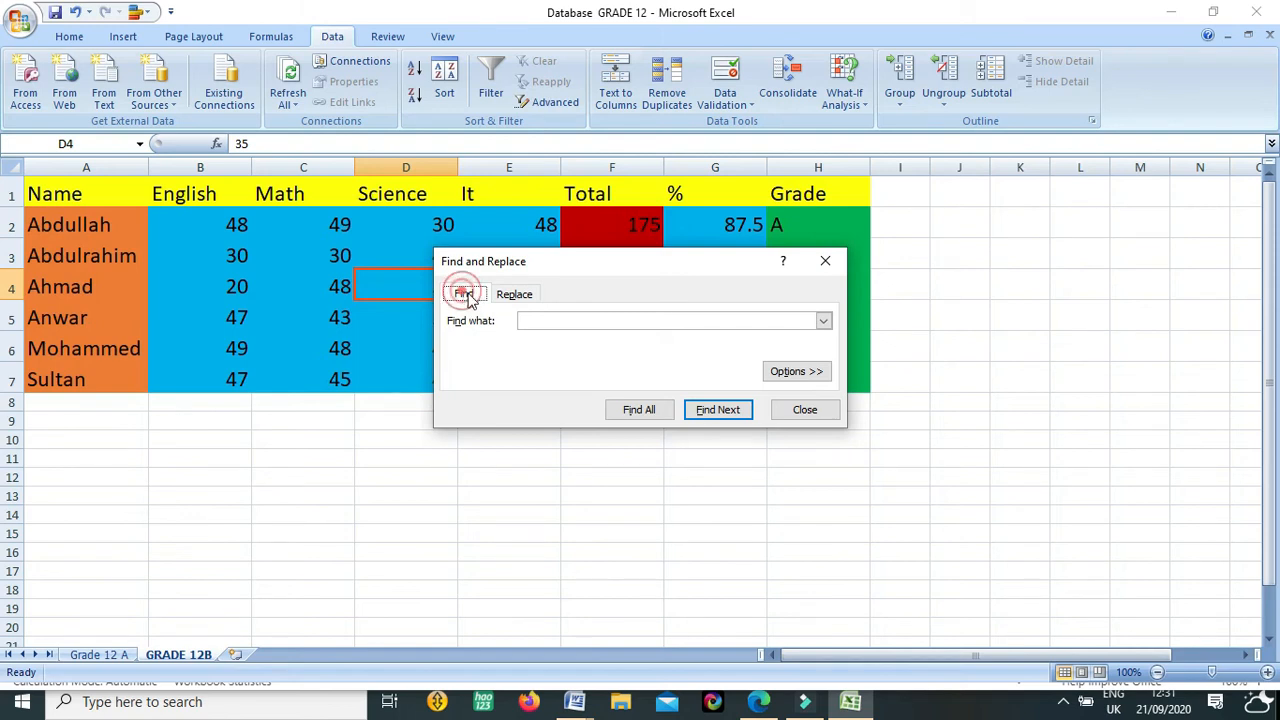
left_click(548, 320)
type("ANWAER")
key("BackSpace")
key("BackSpace")
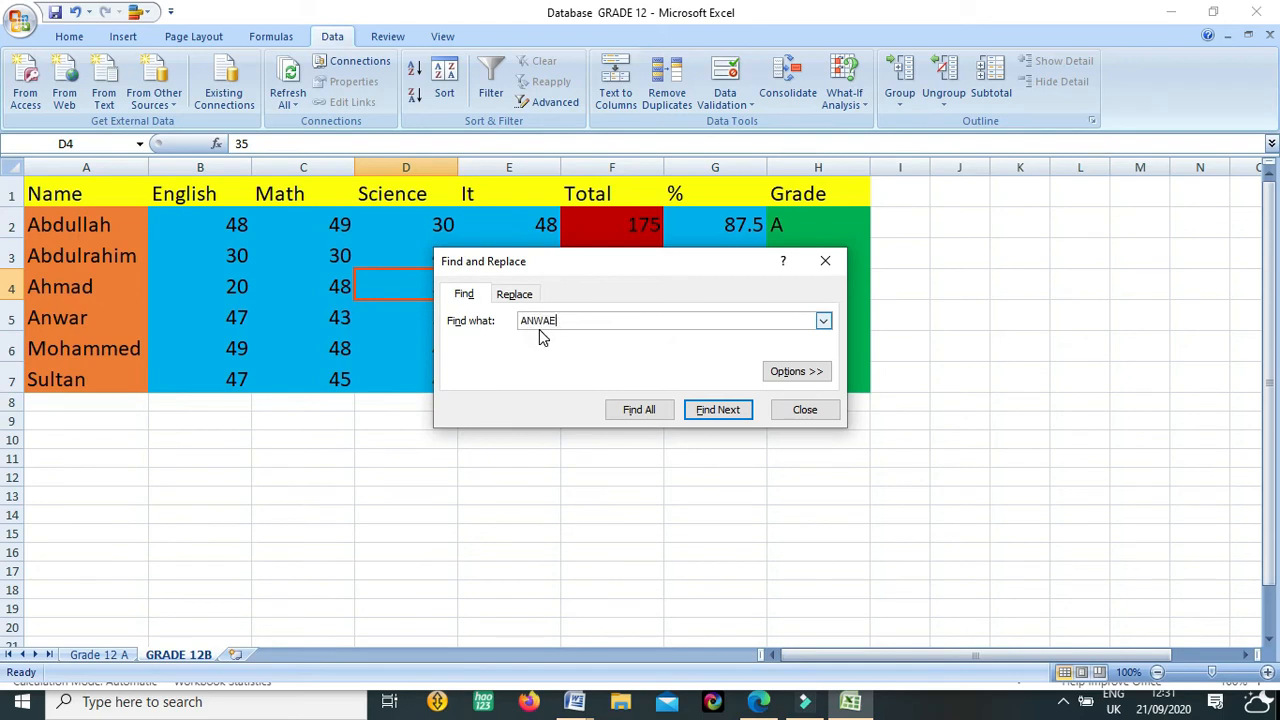
type("R")
left_click(639, 409)
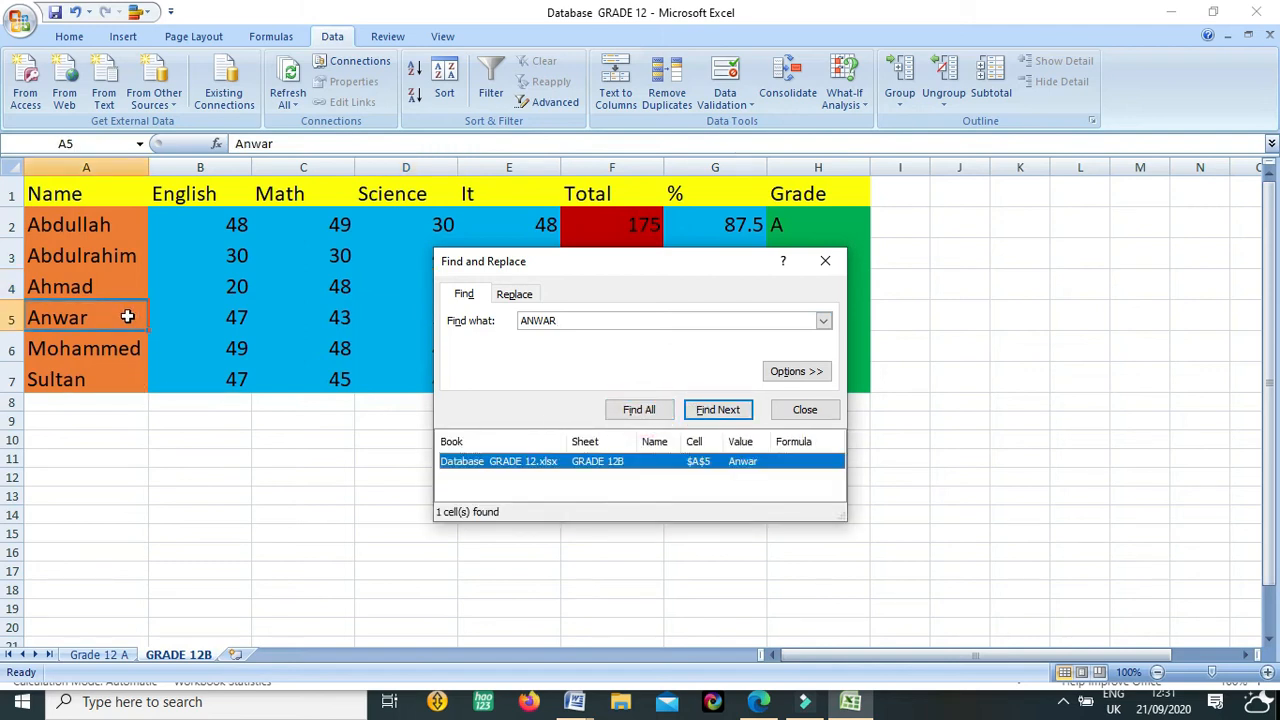
Step: Change the search term to the name of the student in row 7 and find all matches
double_click(589, 322)
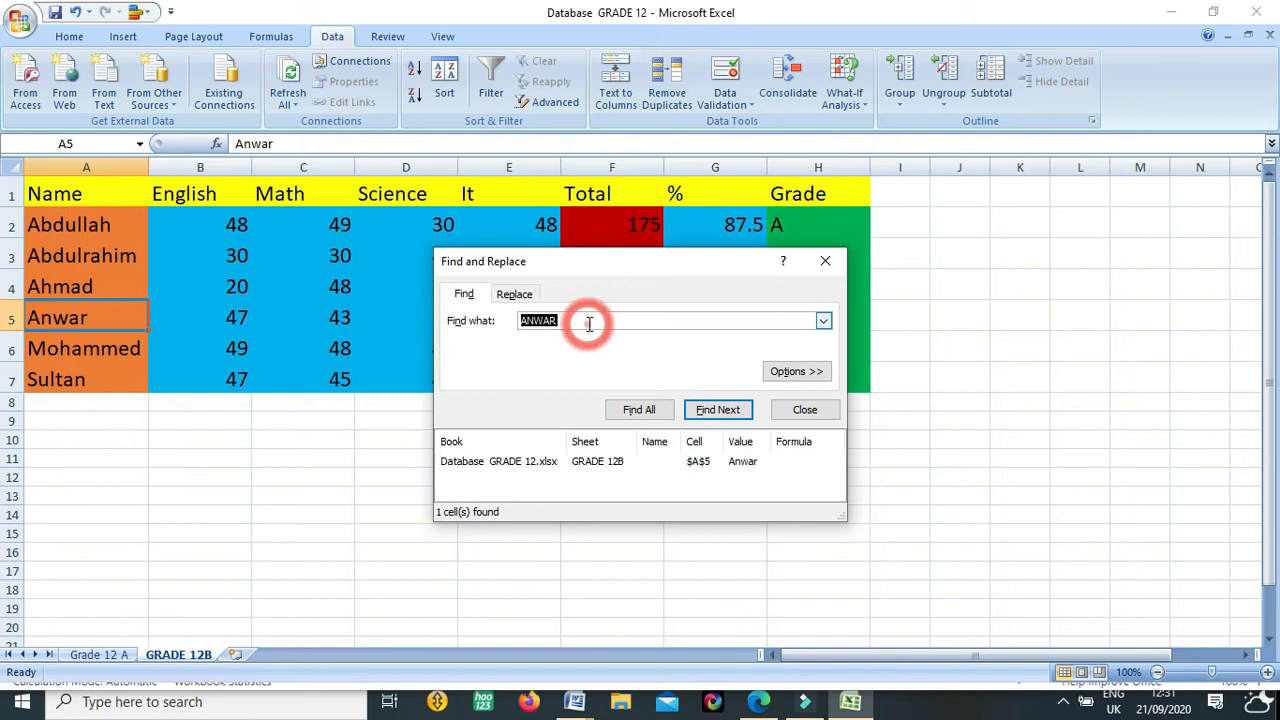
type("SULTAN")
left_click(636, 410)
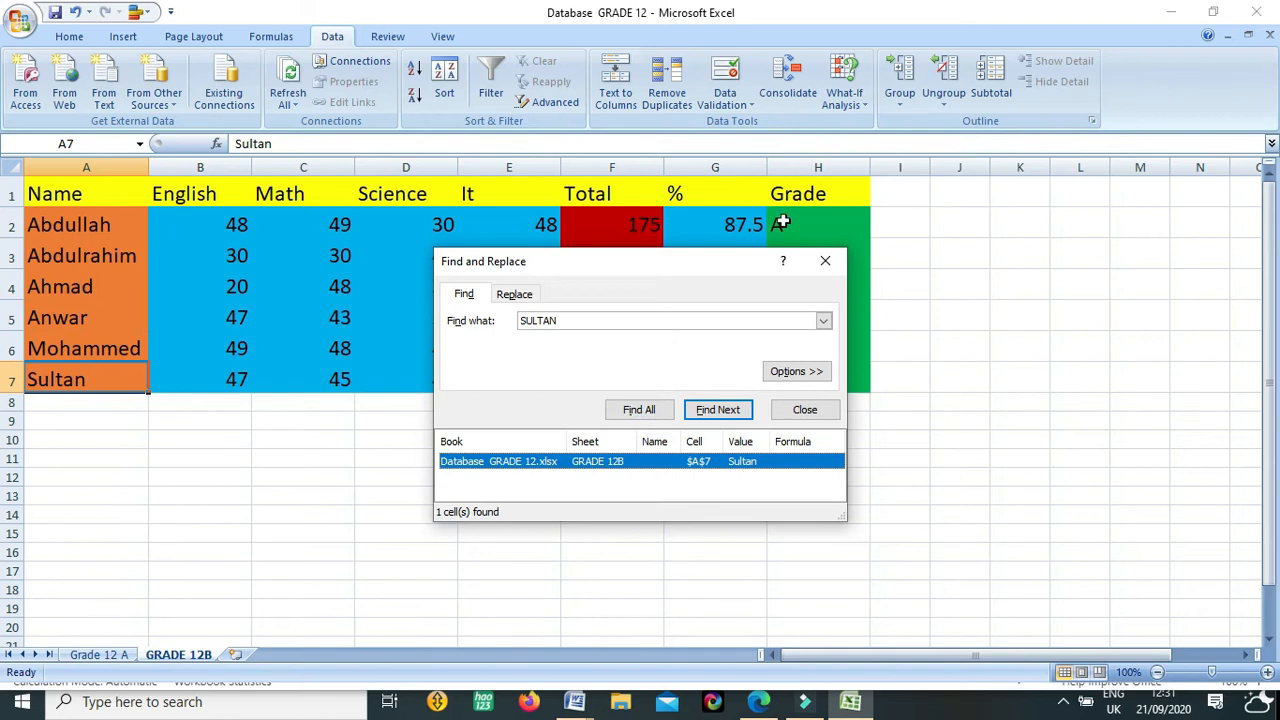
Step: Replace all occurrences of the row 7 student's name with a different student name, using Find and Replace
left_click(470, 297)
left_click_drag(554, 260, 703, 195)
left_click(660, 232)
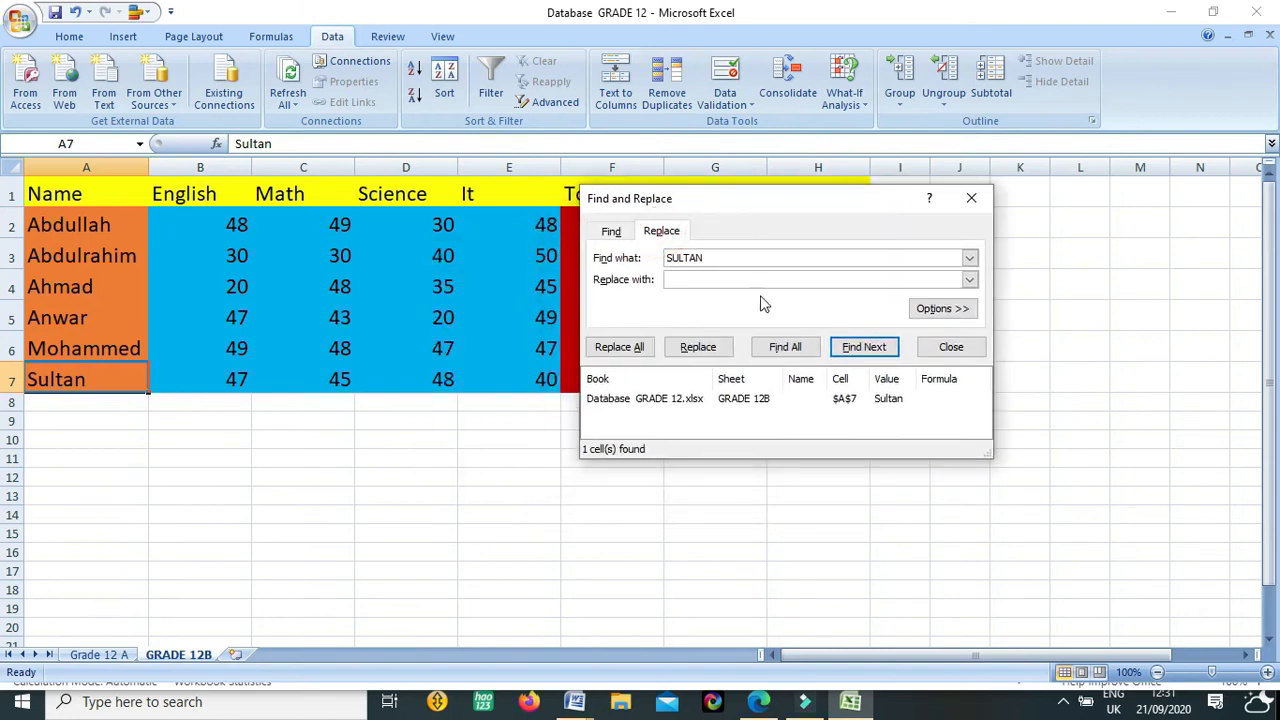
left_click(100, 370)
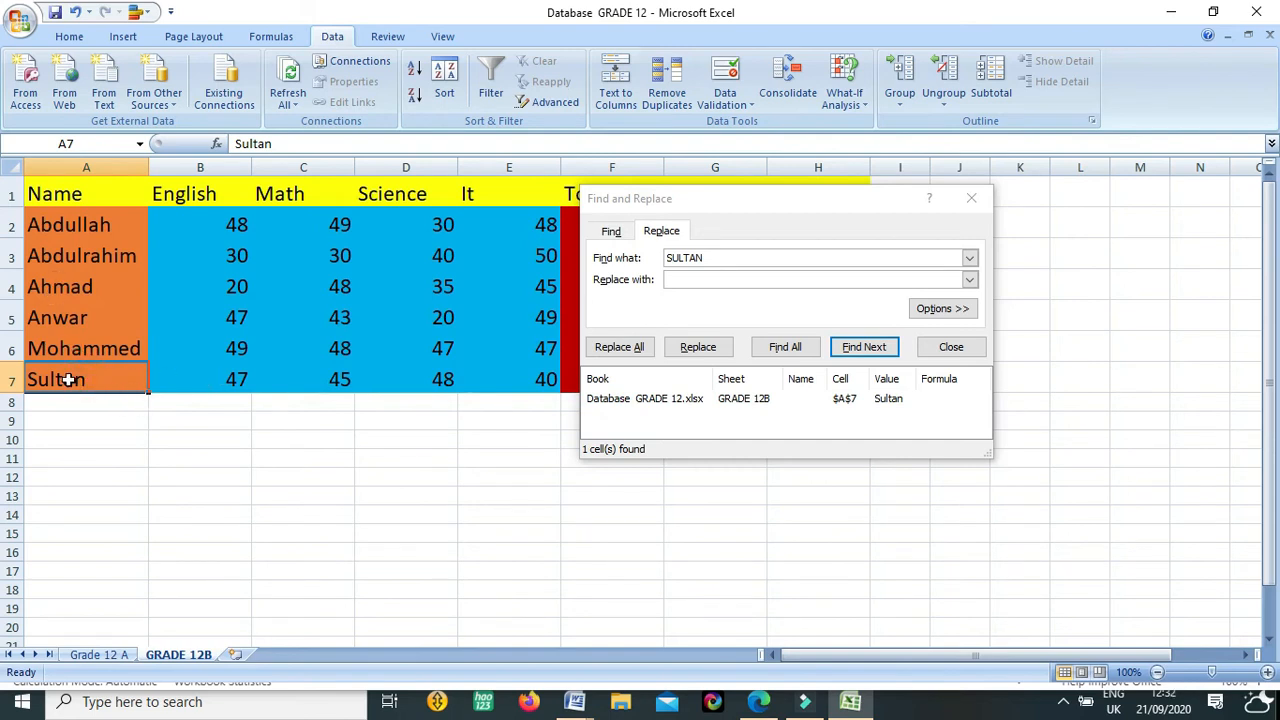
double_click(676, 257)
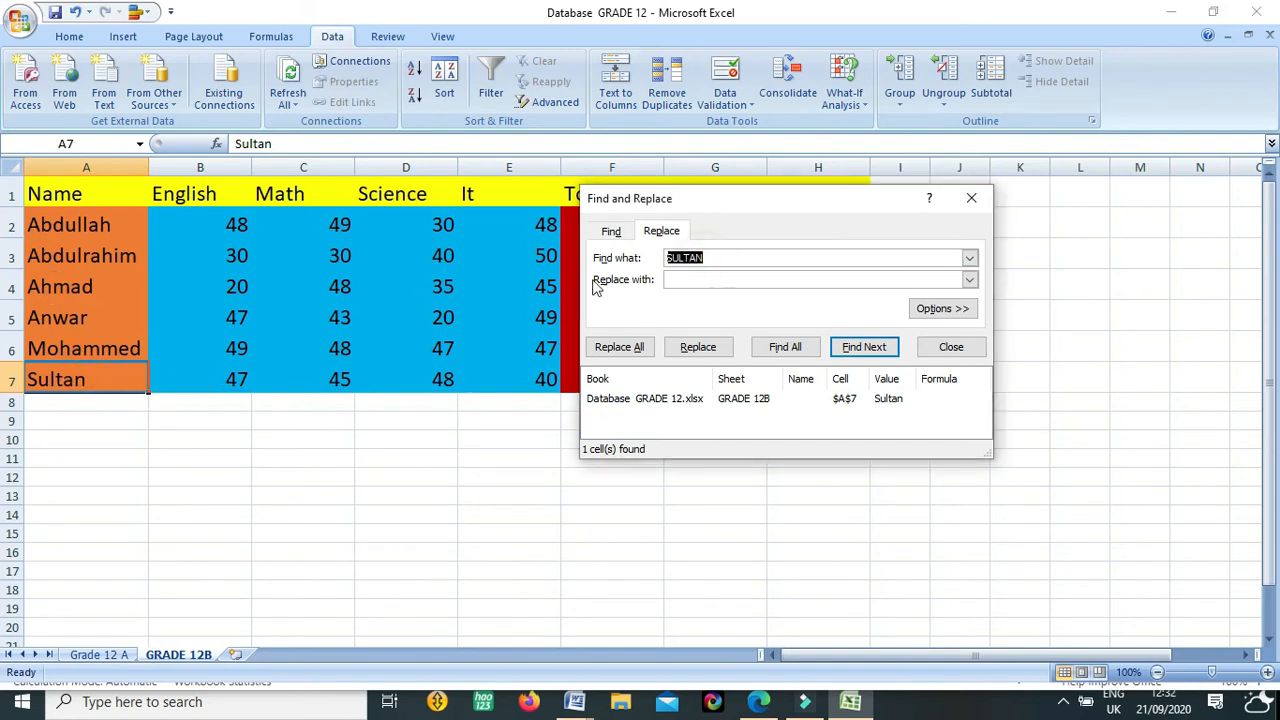
left_click(733, 280)
type("HASSAN")
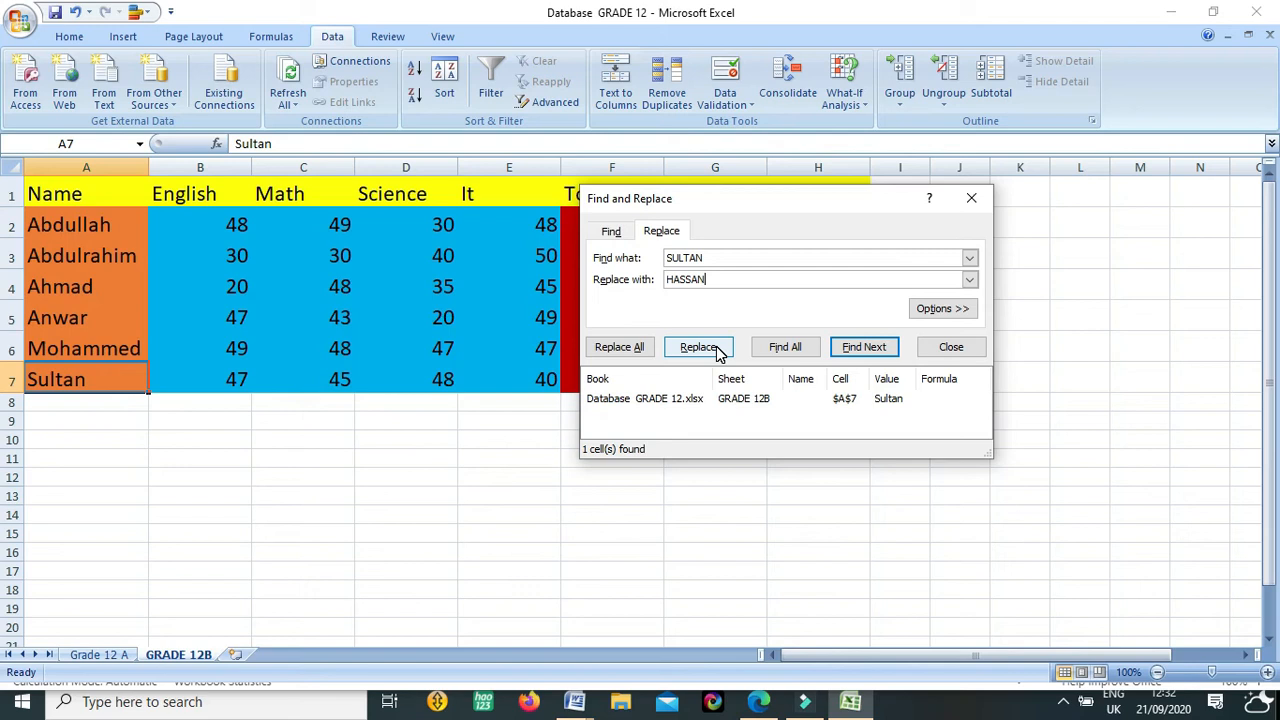
left_click(80, 377)
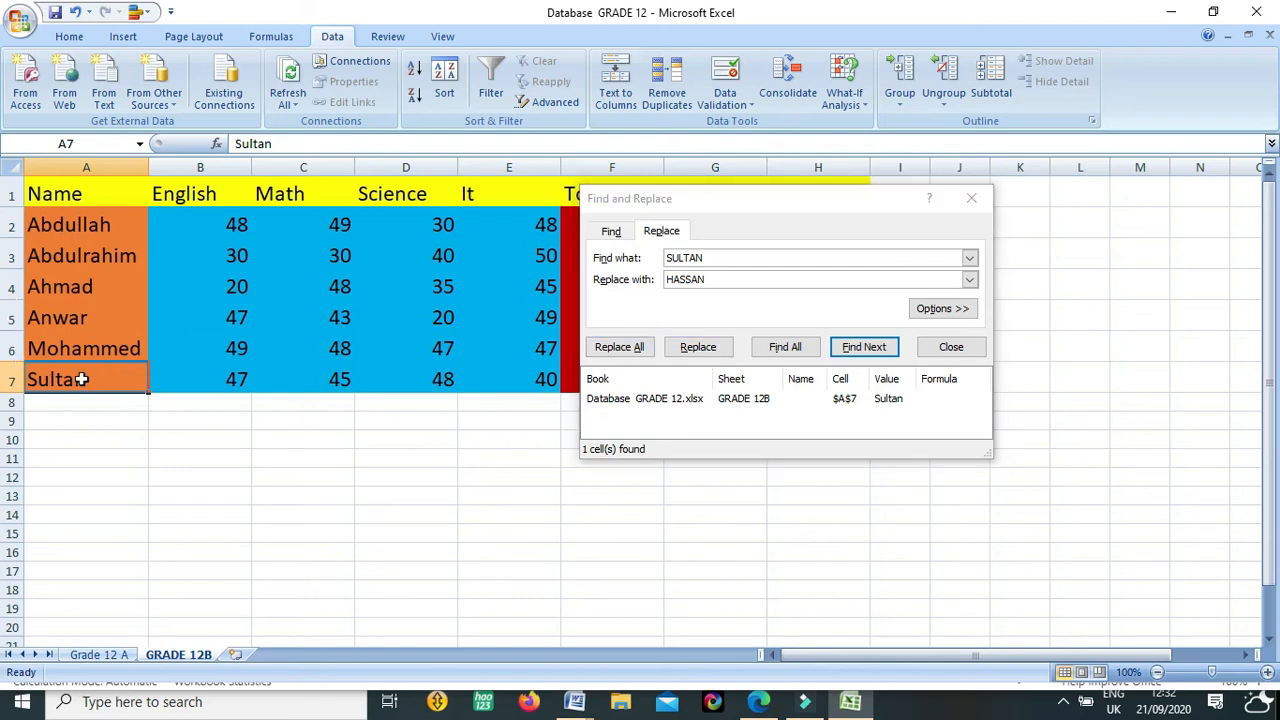
left_click(626, 347)
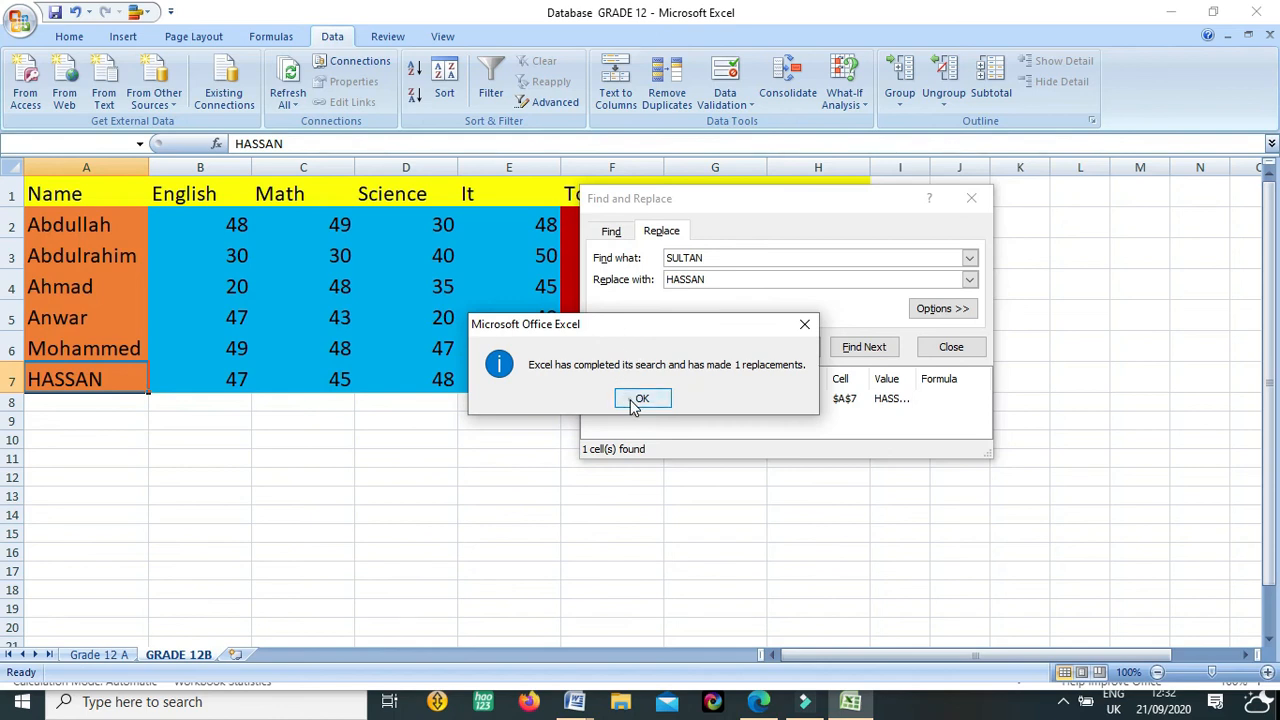
left_click(632, 399)
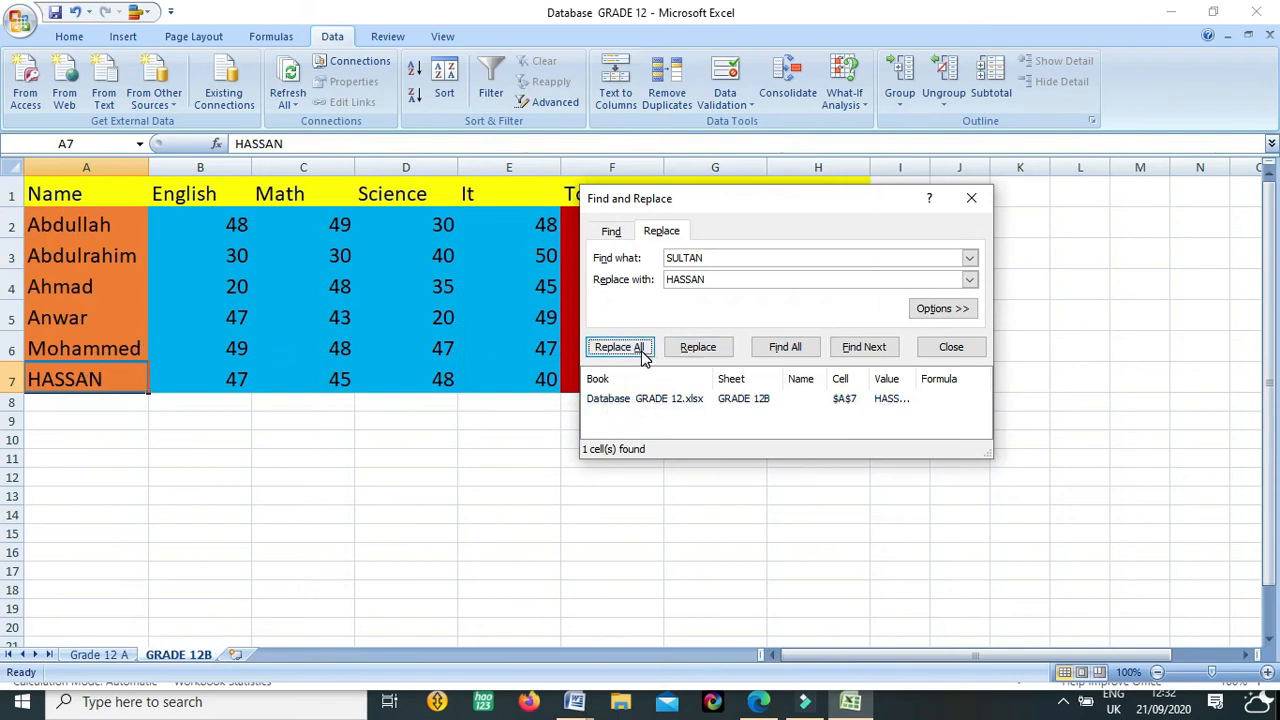
Step: Close the Find and Replace dialog, leaving its search and replacement entries as they are
left_click(737, 260)
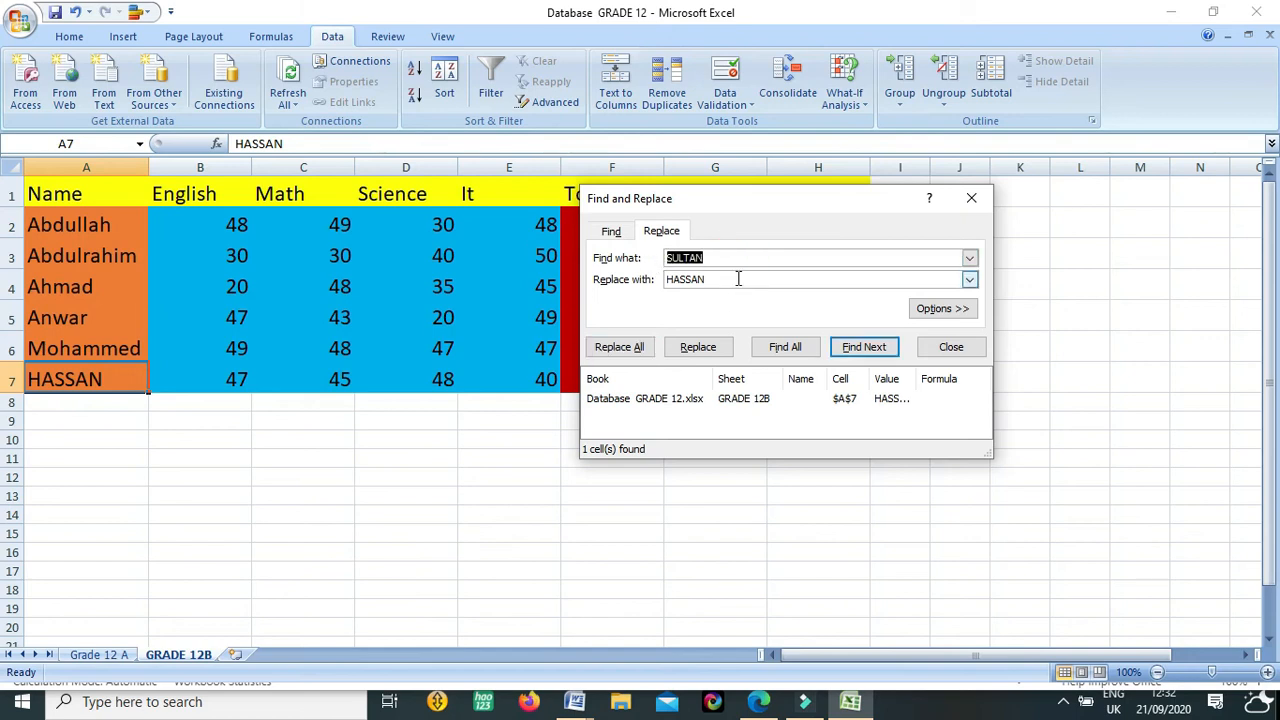
left_click(736, 278)
left_click(757, 257)
left_click(725, 258)
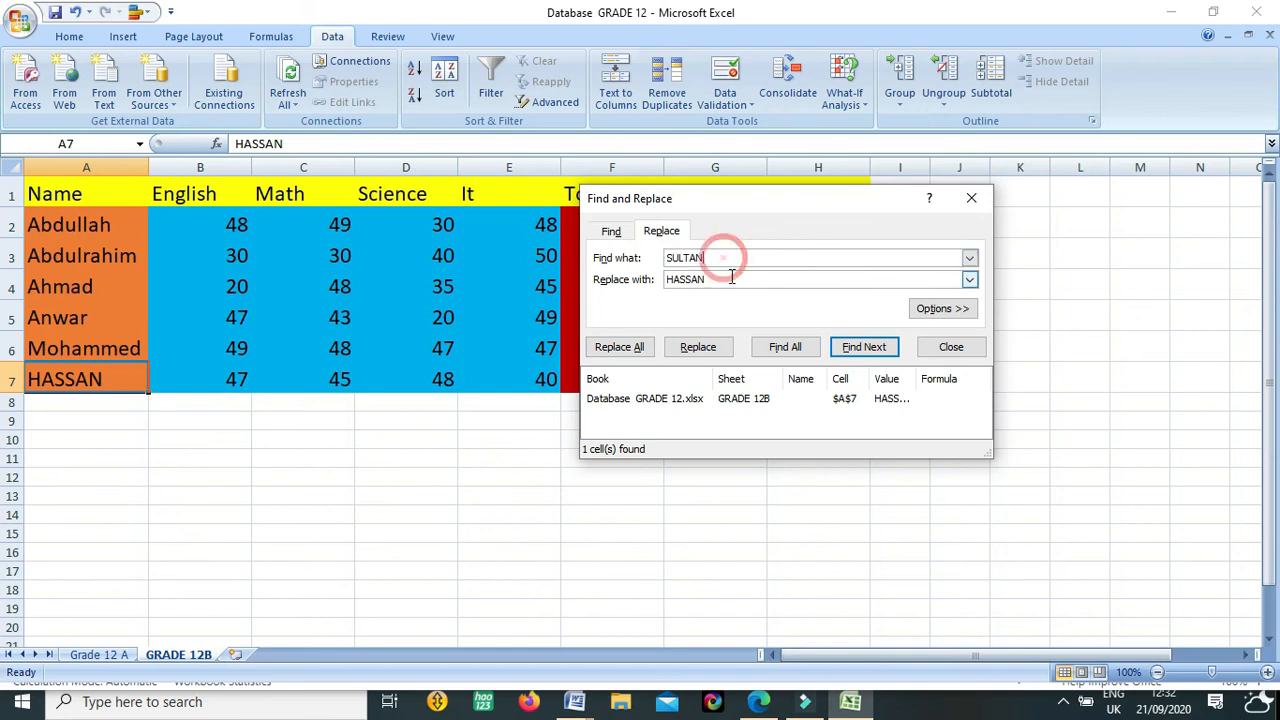
double_click(729, 279)
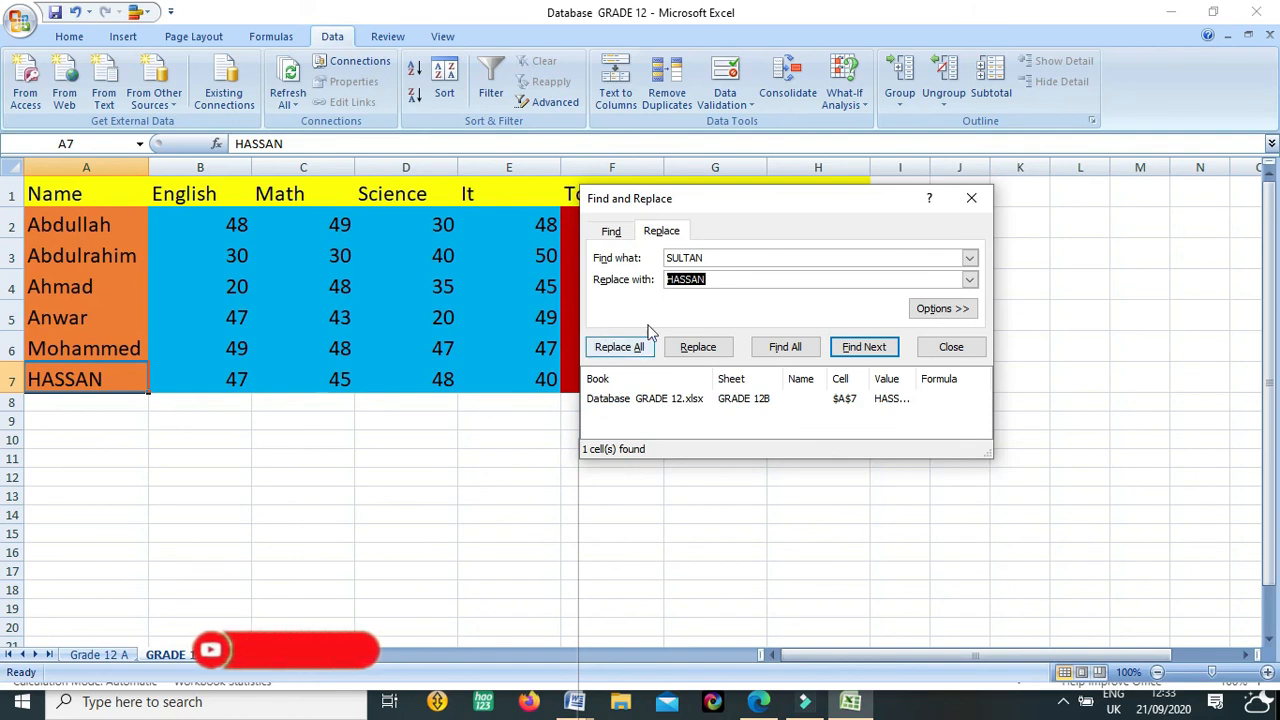
left_click(971, 198)
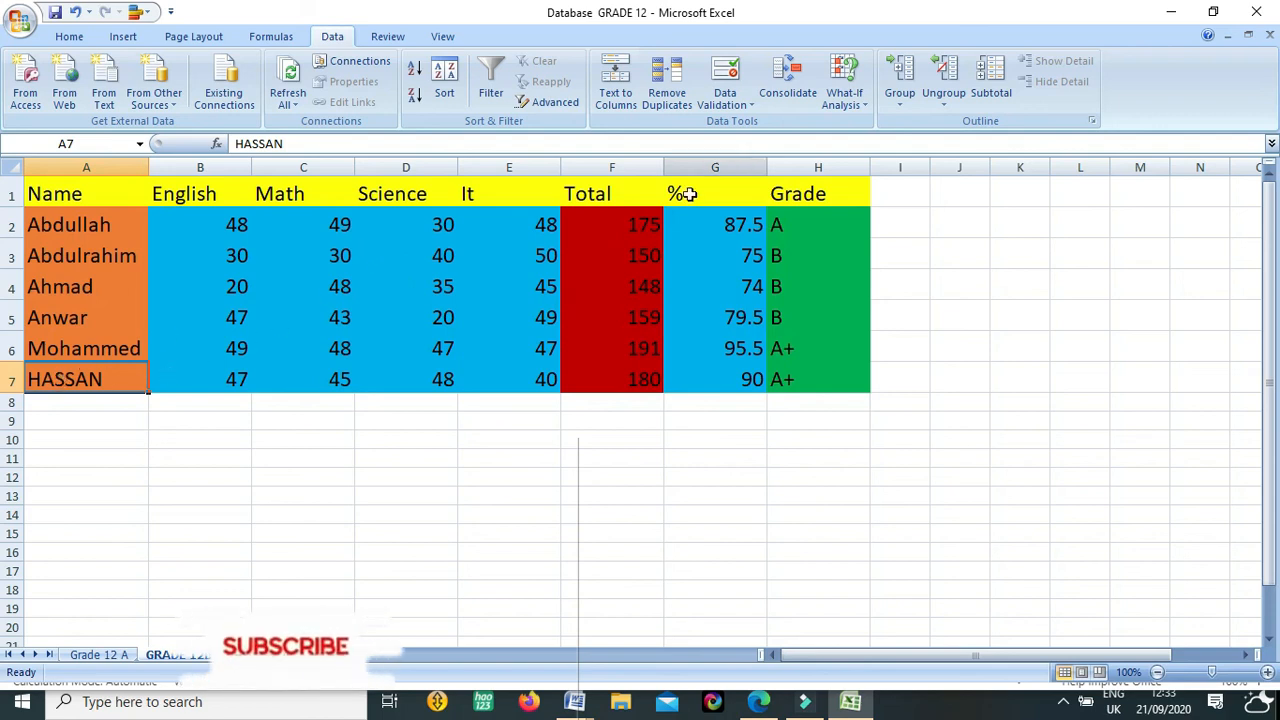
left_click(428, 280)
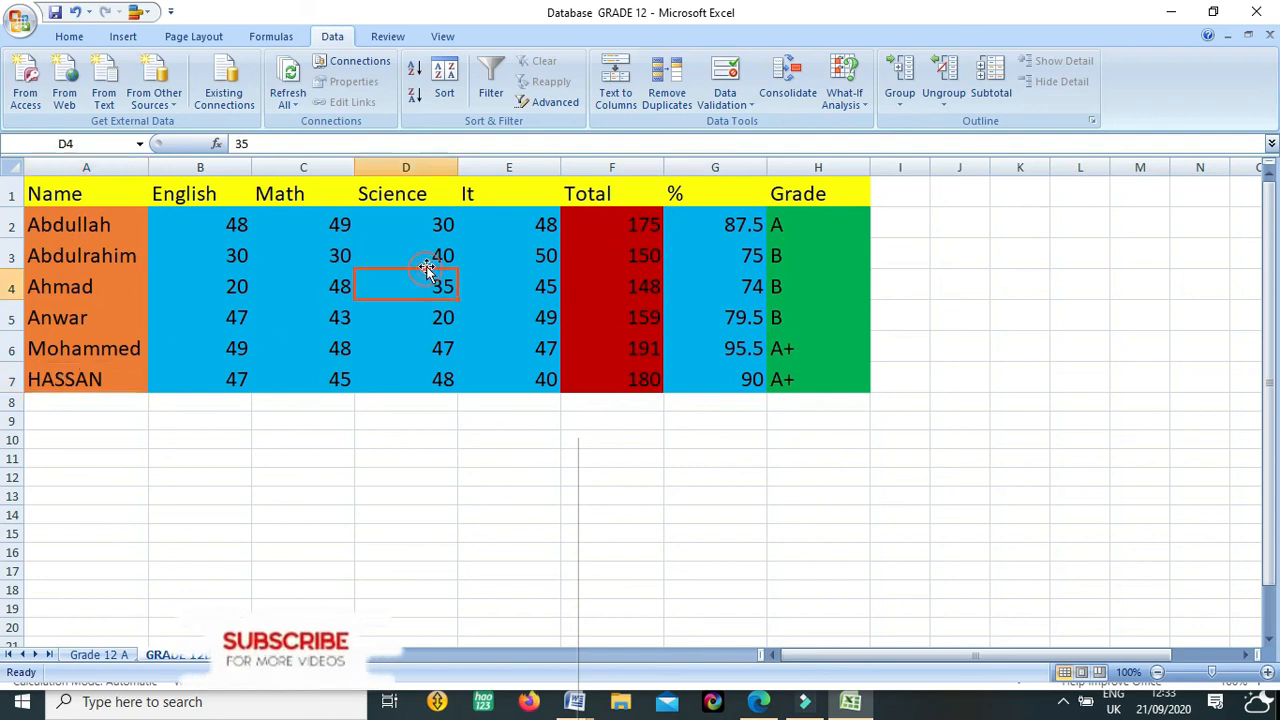
left_click(820, 196)
left_click_drag(815, 228, 608, 246)
left_click_drag(841, 190, 83, 385)
left_click(64, 379)
left_click(845, 199)
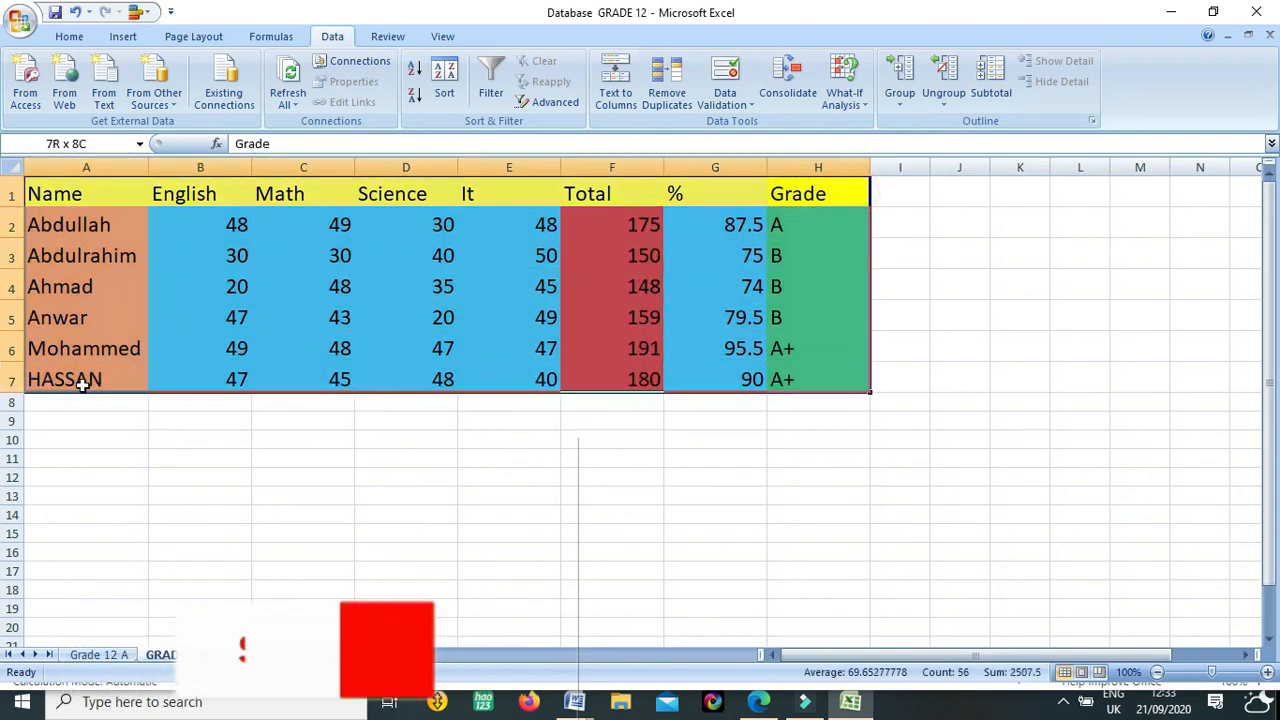
left_click(83, 385)
left_click_drag(105, 193, 848, 380)
left_click(848, 380)
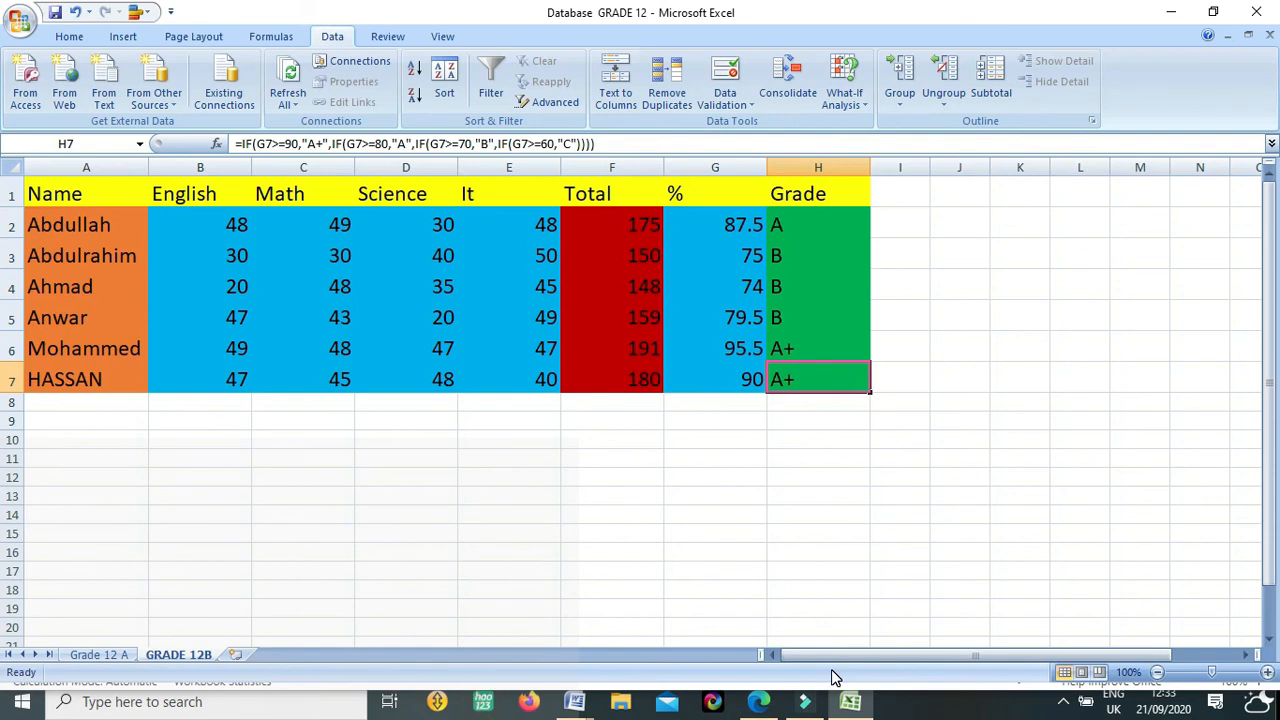
mouse_move(807, 705)
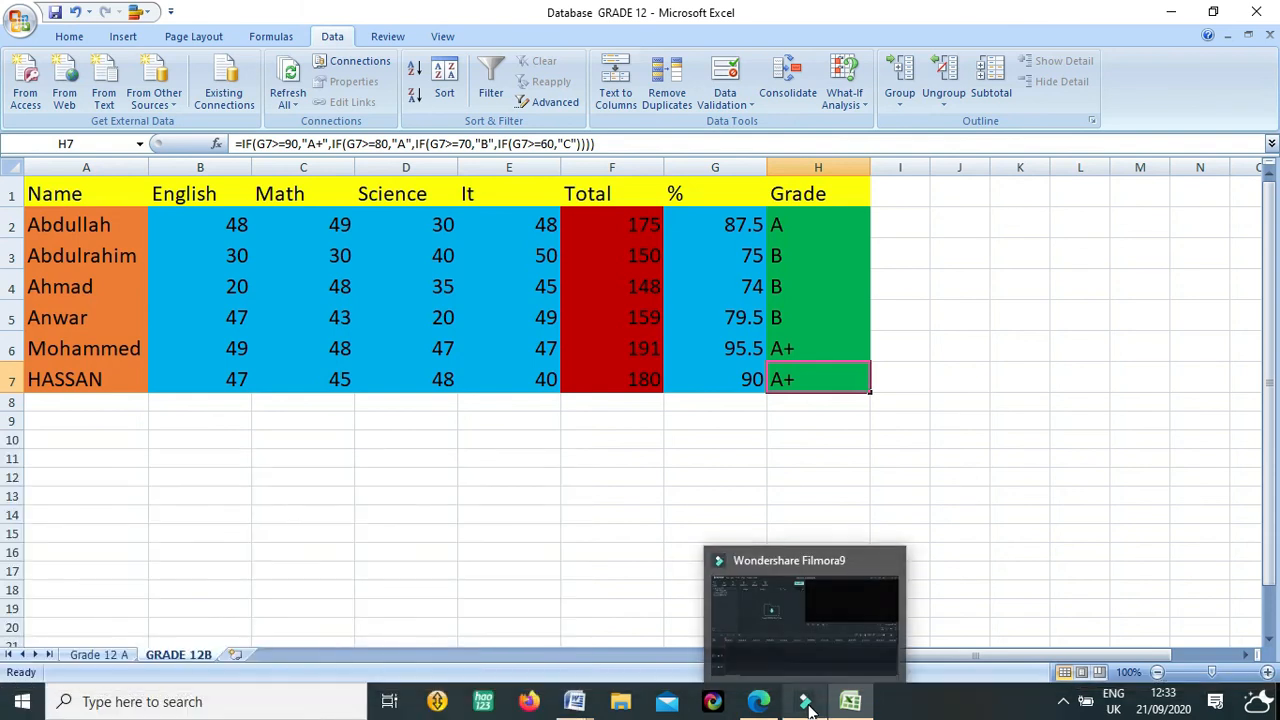